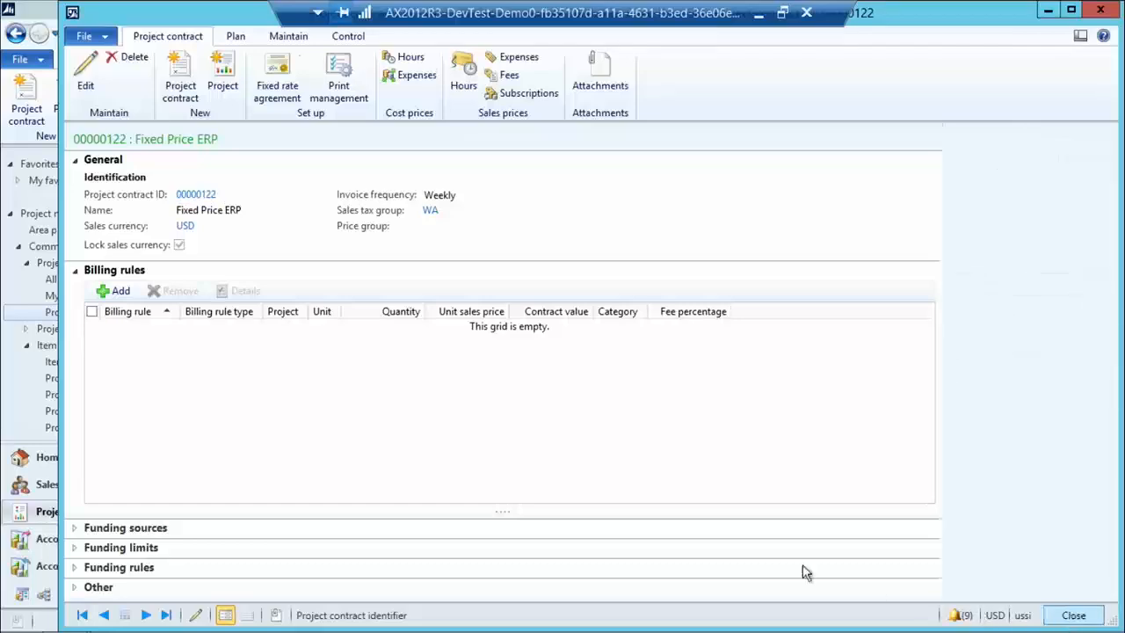
Start a new project contract named "Shoppingsite Implementation", keeping Customer as the funding type.
left_click(18, 114)
left_click(576, 258)
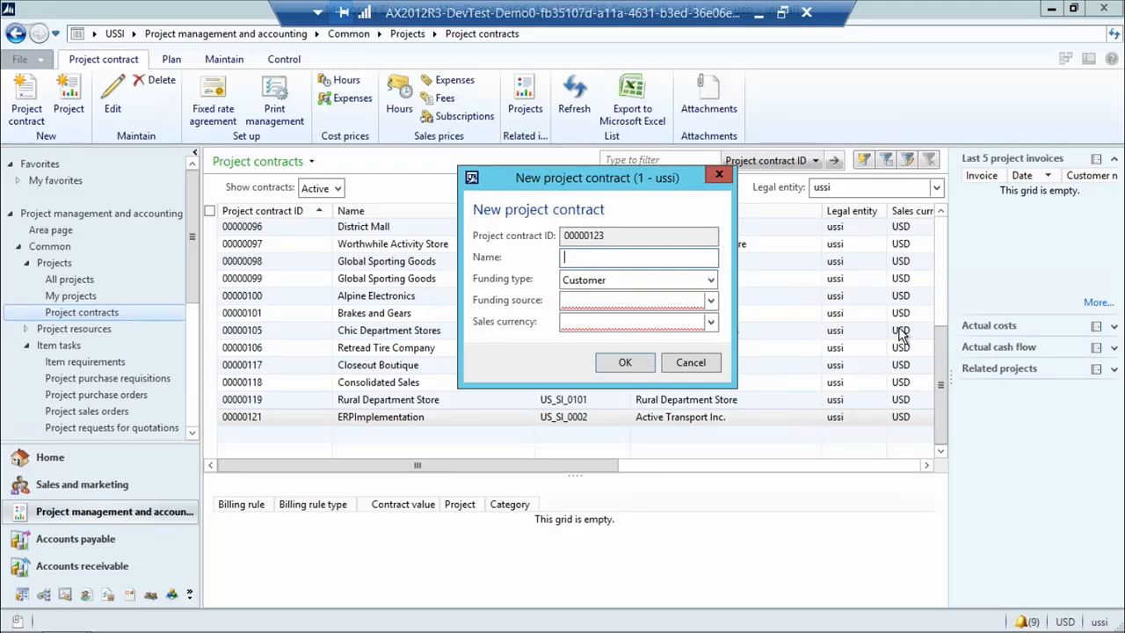
type("SHoppingsite ")
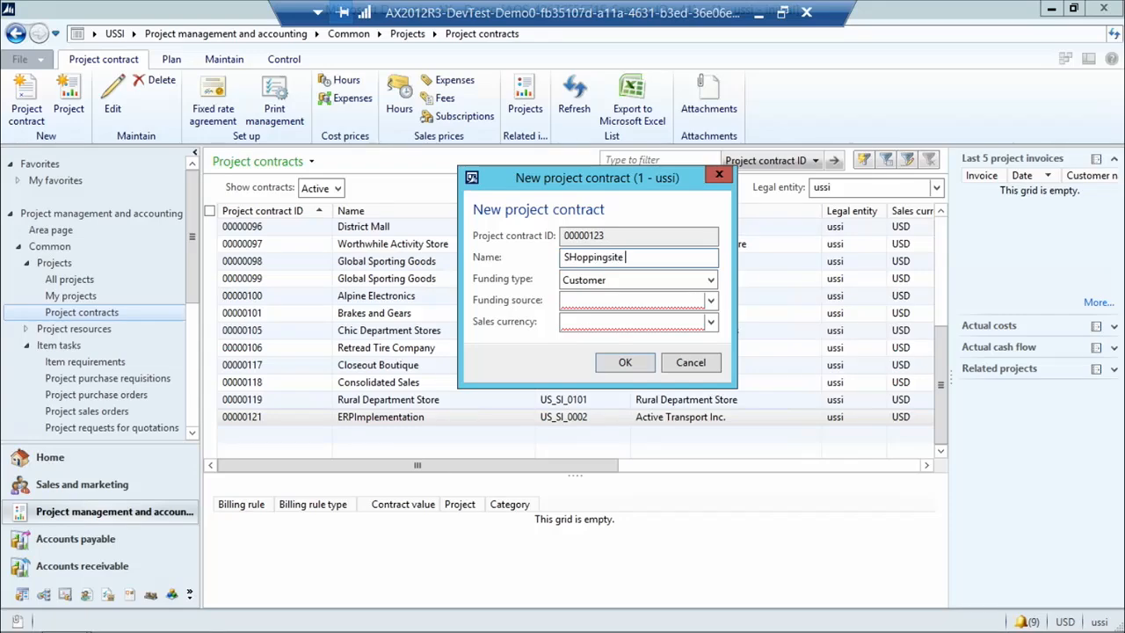
type("Implementat")
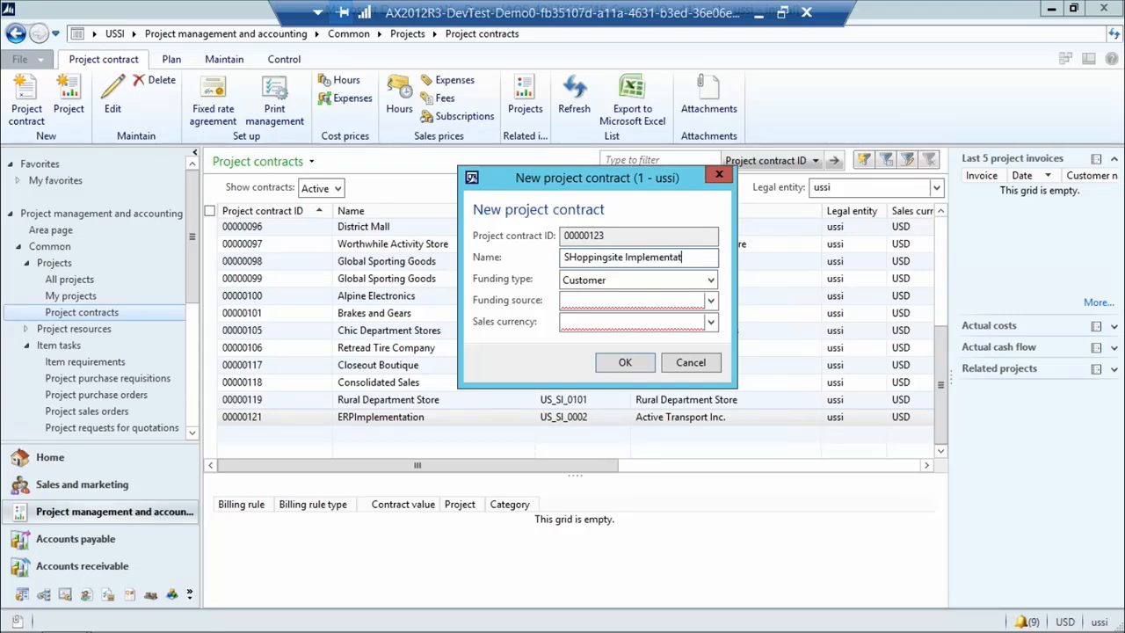
key("Home")
key("Right")
key("Delete")
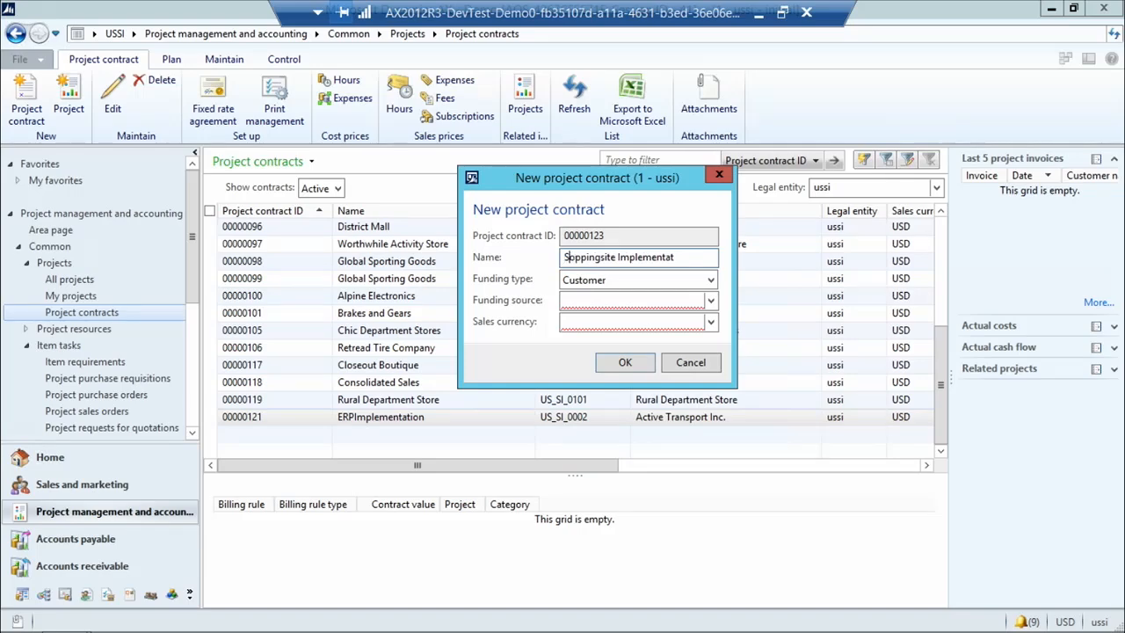
type("h")
key("End")
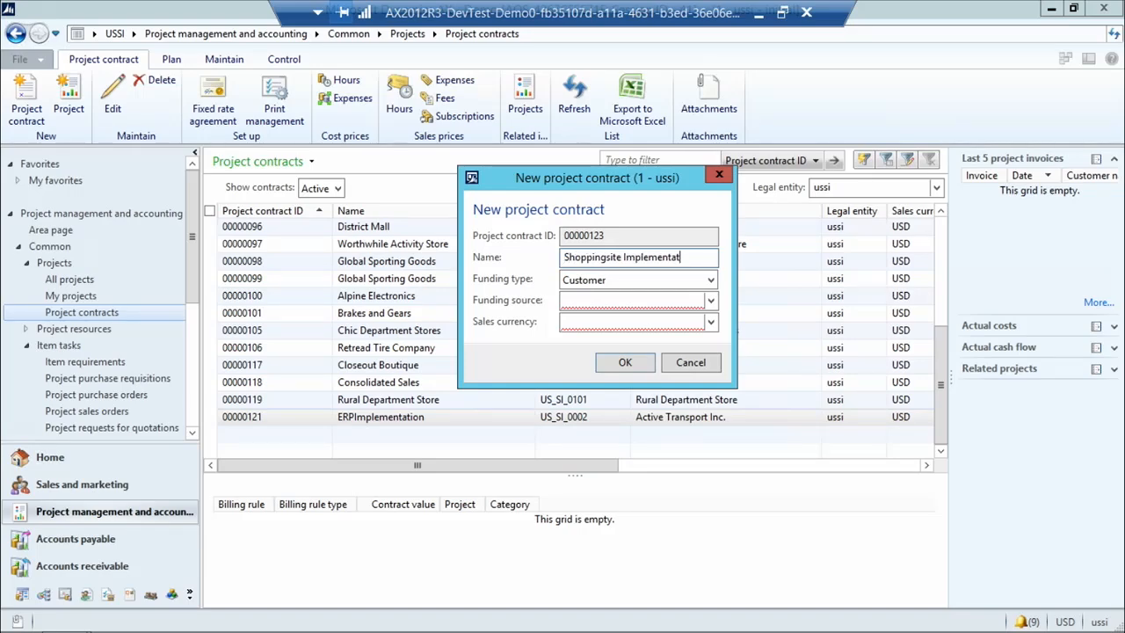
type("ion")
key("Tab")
key("Tab")
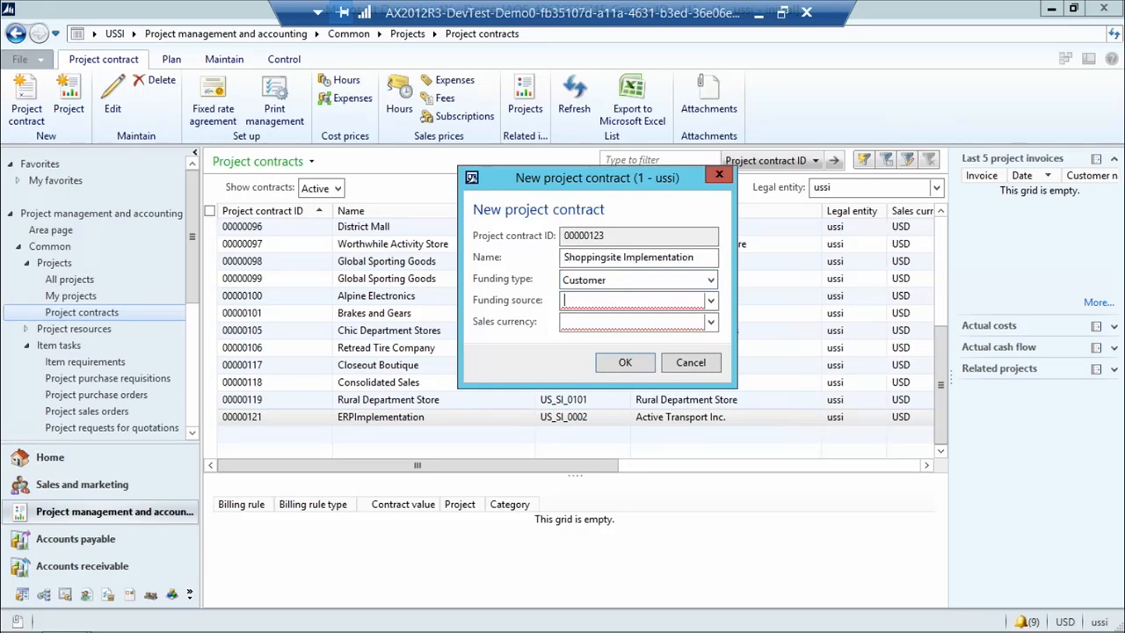
Set the contract's funding source to Alpine Ski House and its sales currency to USD, and create the contract.
left_click(713, 302)
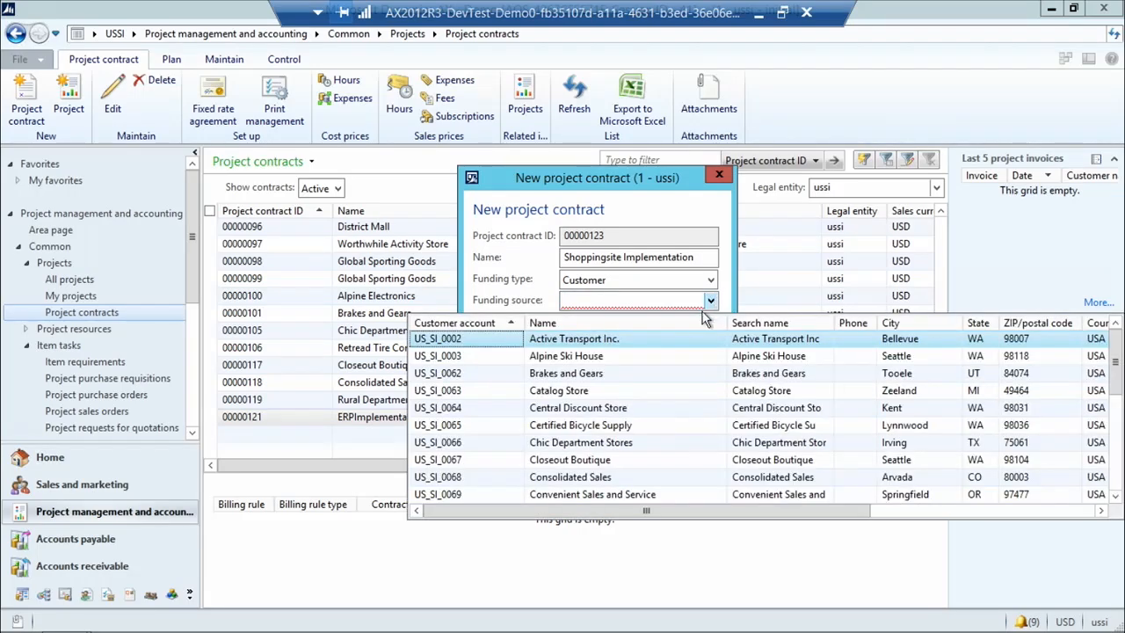
left_click(641, 365)
left_click(587, 321)
type("USD")
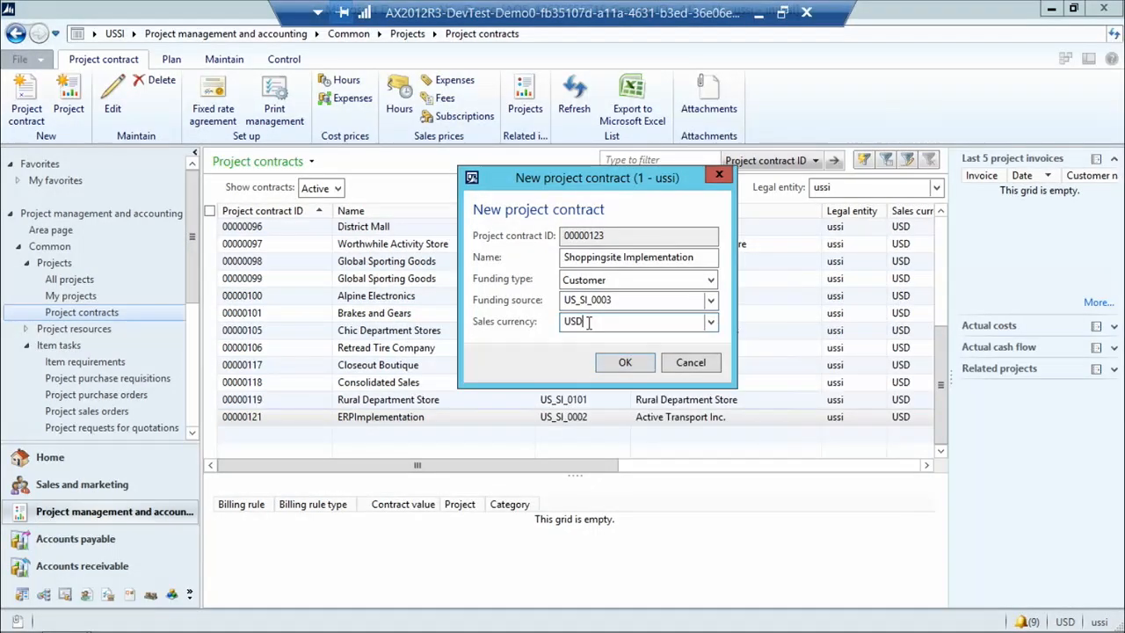
left_click(622, 368)
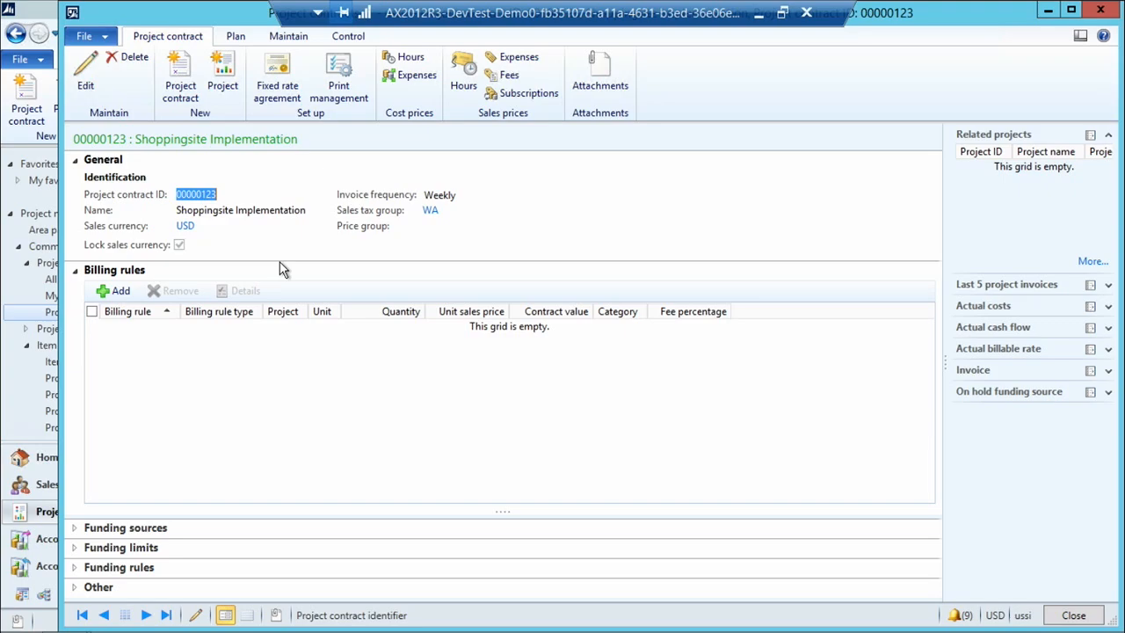
Start a new time and material project under the Shoppingsite Implementation contract, named "Shopping site project".
left_click(225, 88)
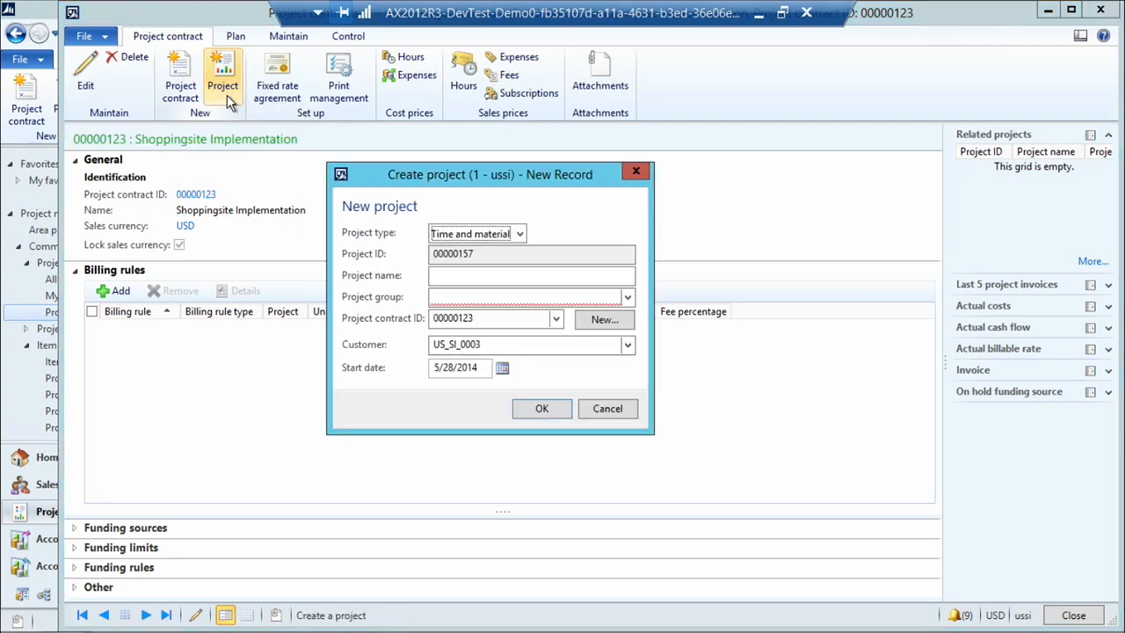
left_click(438, 277)
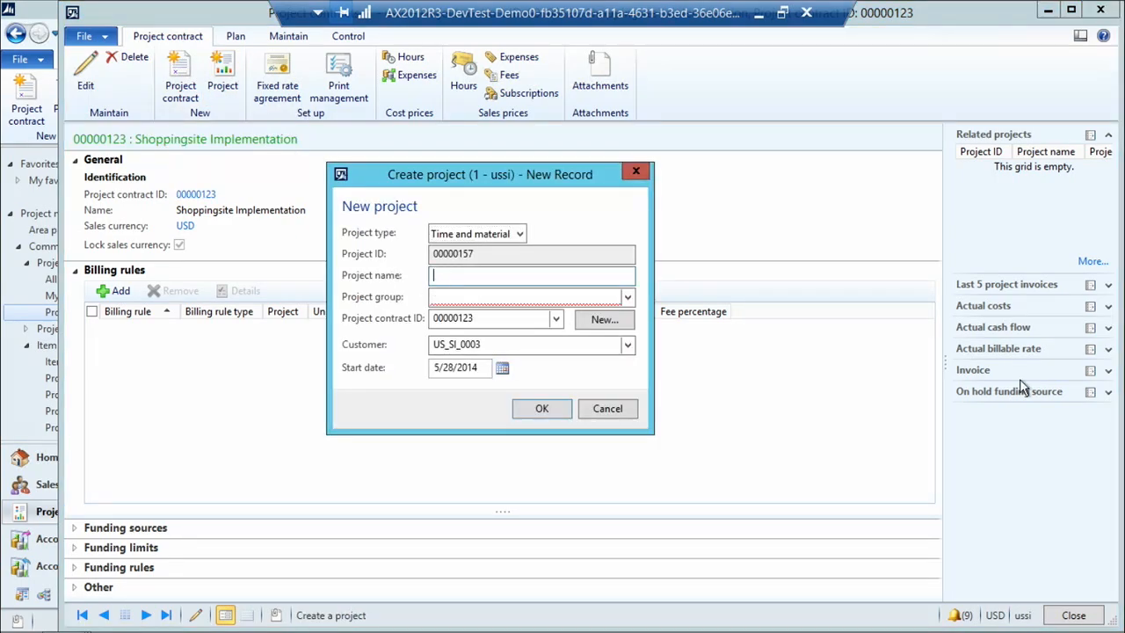
type("Shopping site pro")
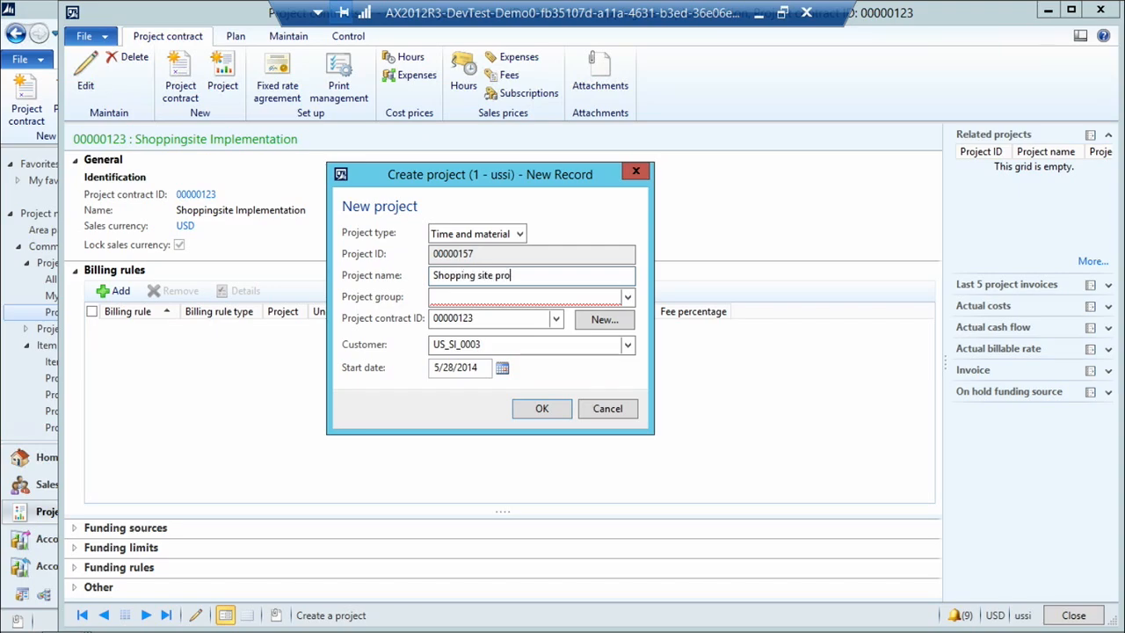
type("ject")
key("Tab")
key("Tab")
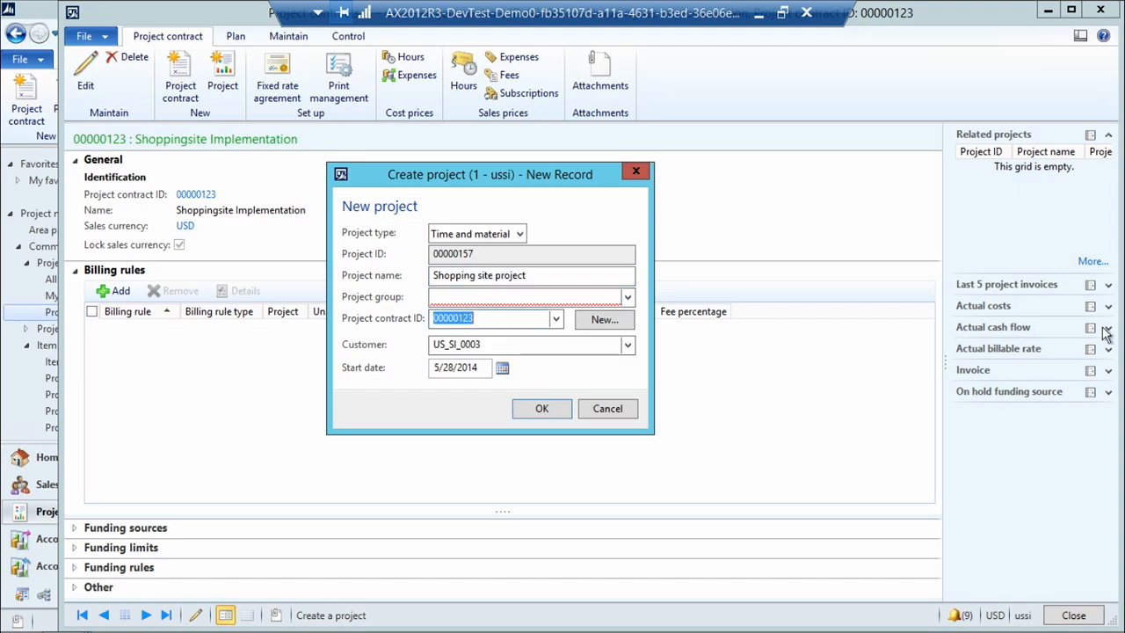
Assign the new project to the TM_WIP project group and create it.
left_click(630, 297)
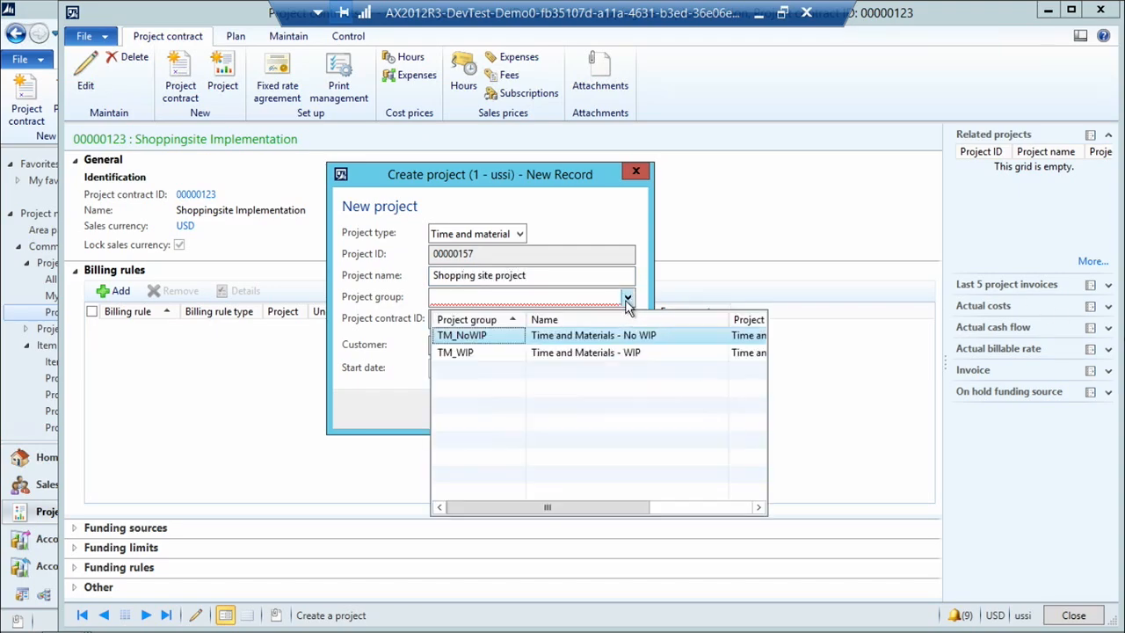
left_click(493, 357)
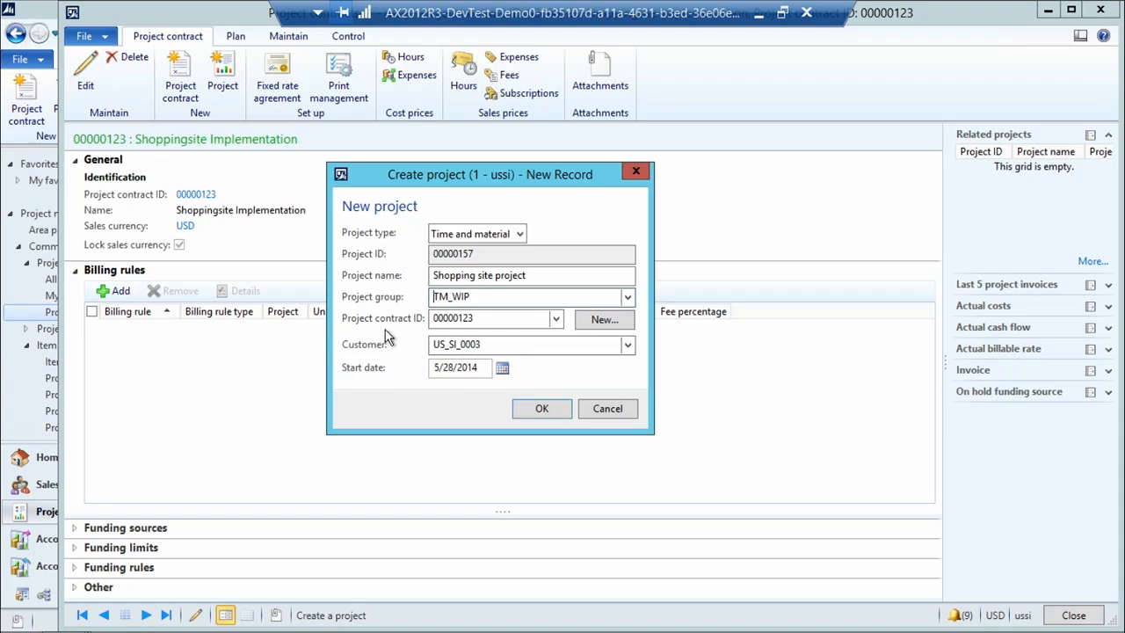
left_click(534, 411)
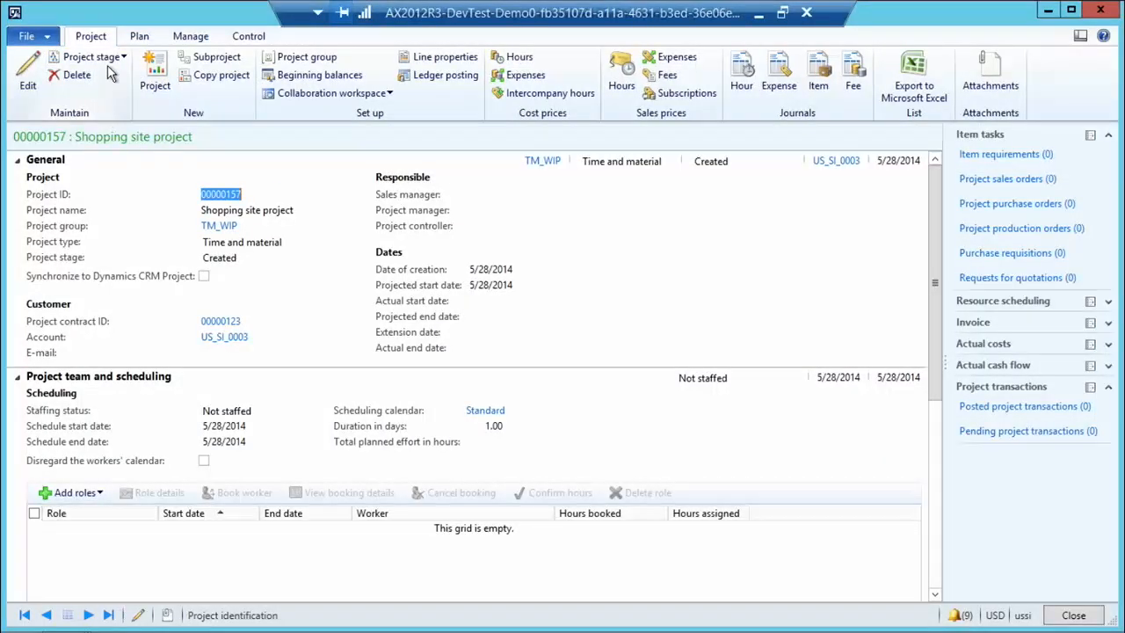
Change the Shopping site project's stage to In process, accept the status change, and return to the contract.
left_click(106, 63)
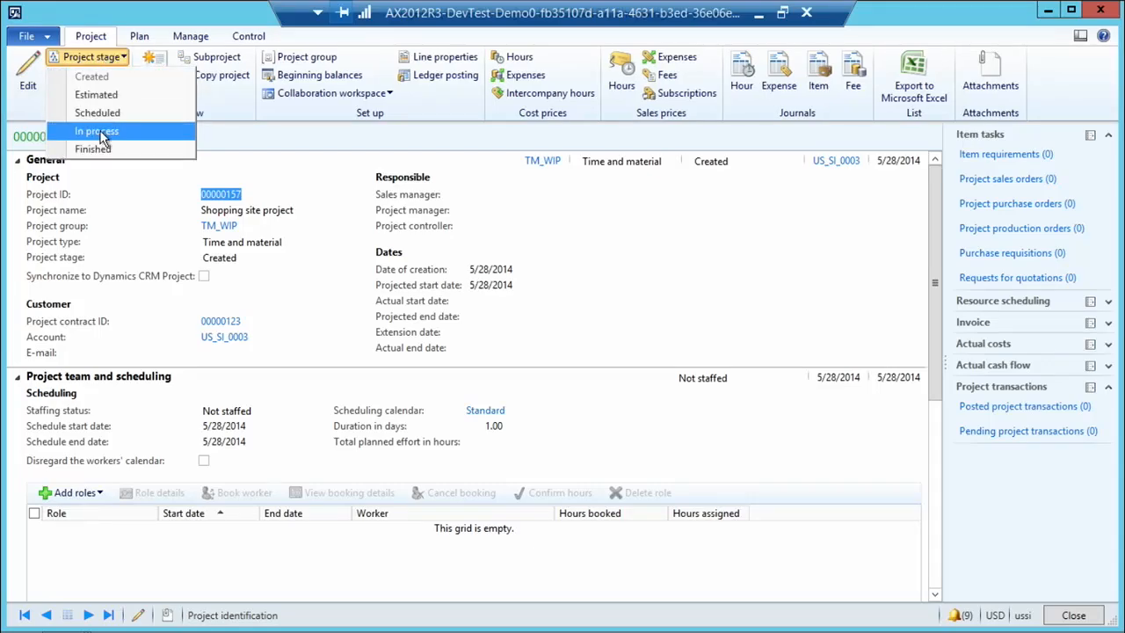
left_click(96, 131)
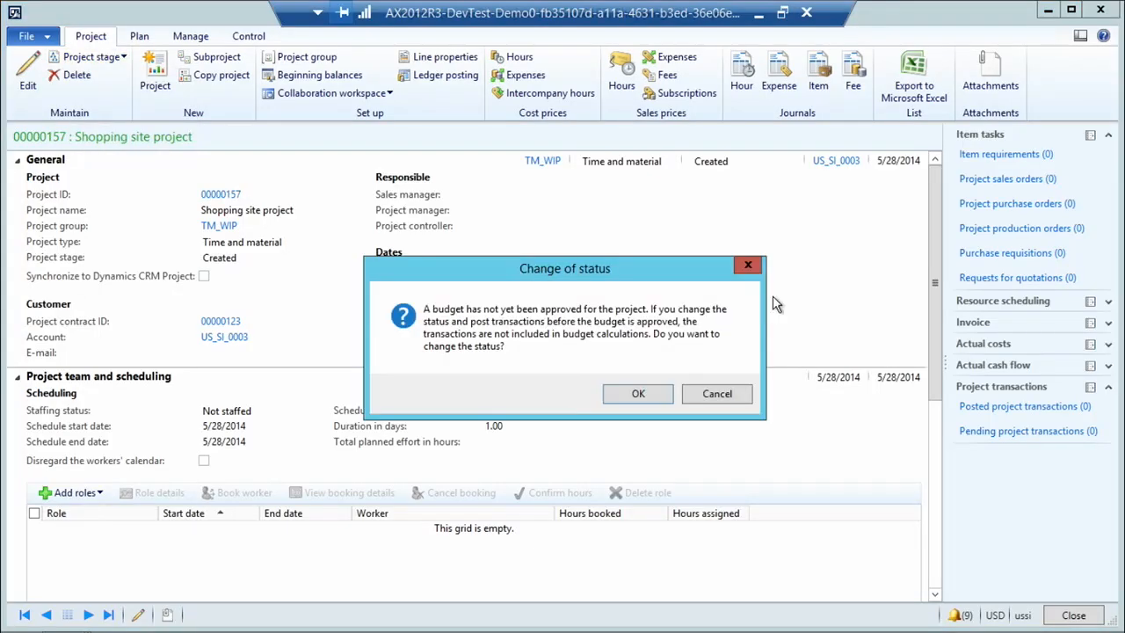
left_click(634, 395)
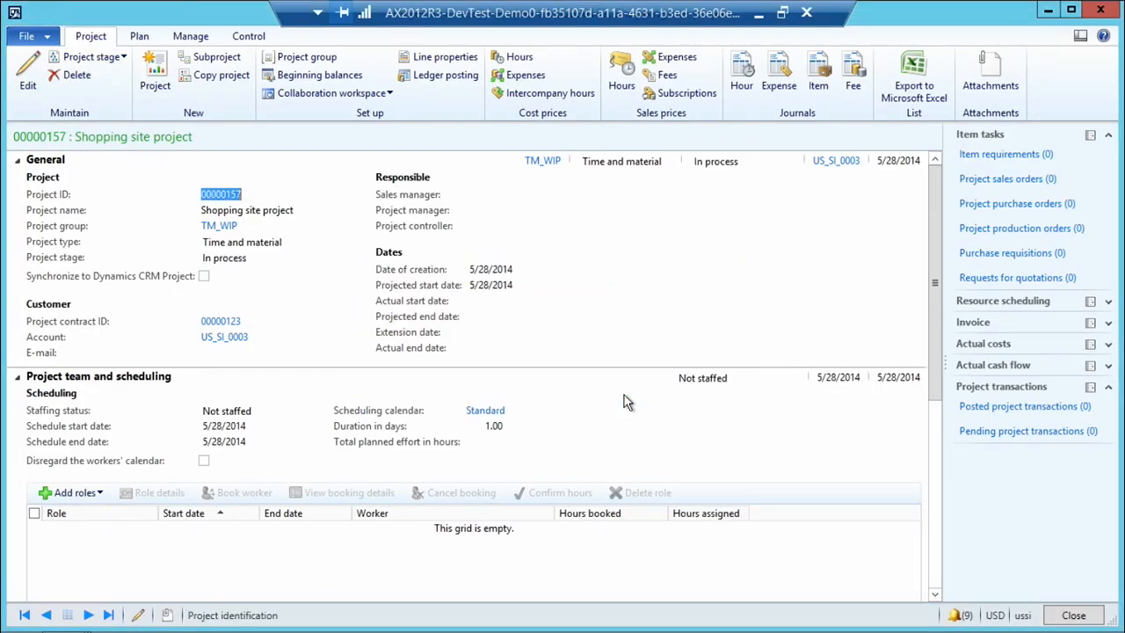
left_click(1071, 615)
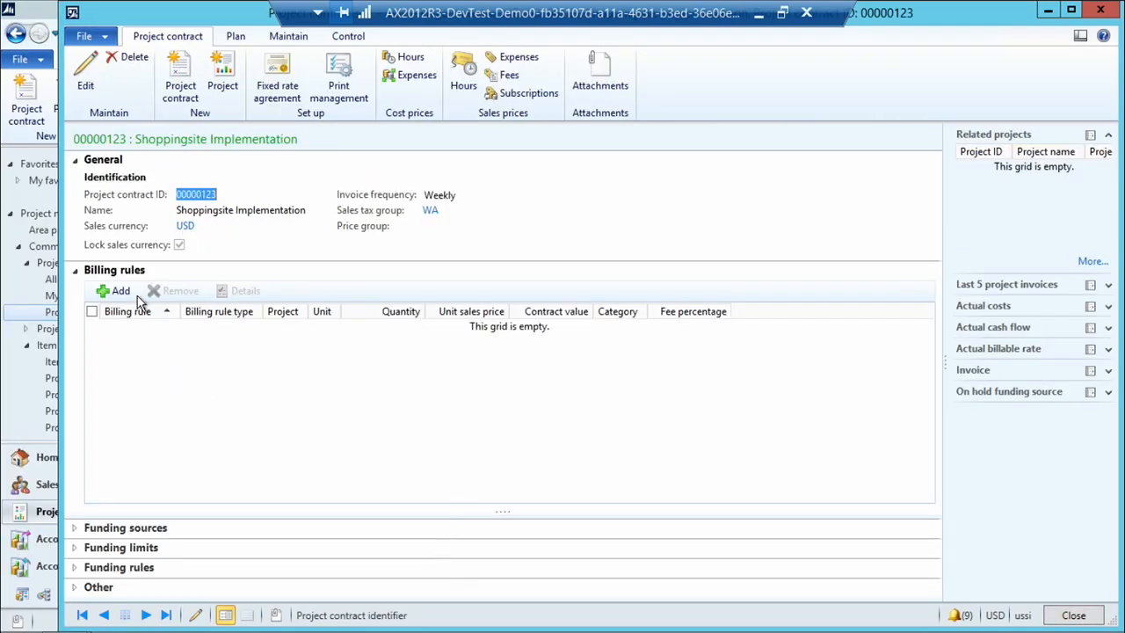
Add a billing rule to the contract with the line type Time and material.
left_click(111, 292)
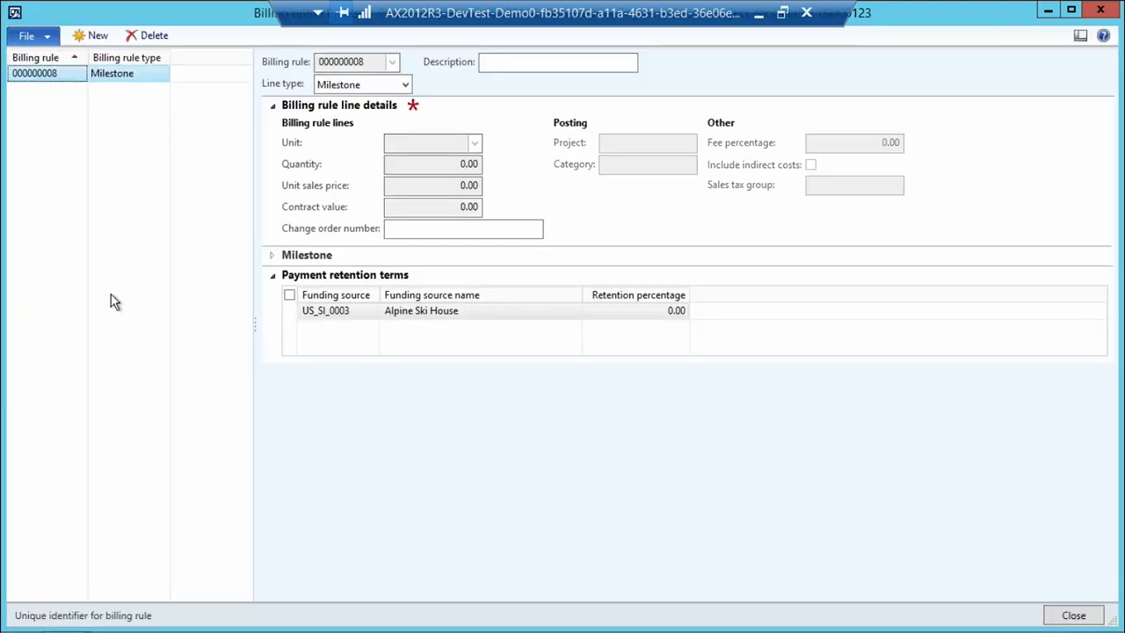
left_click(403, 89)
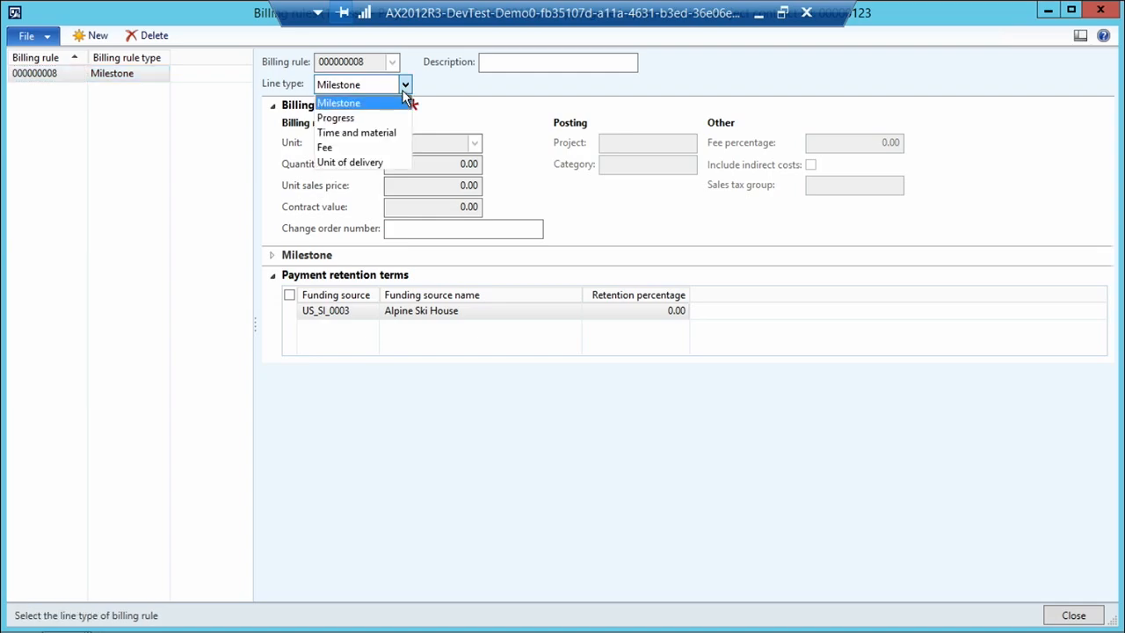
left_click(358, 134)
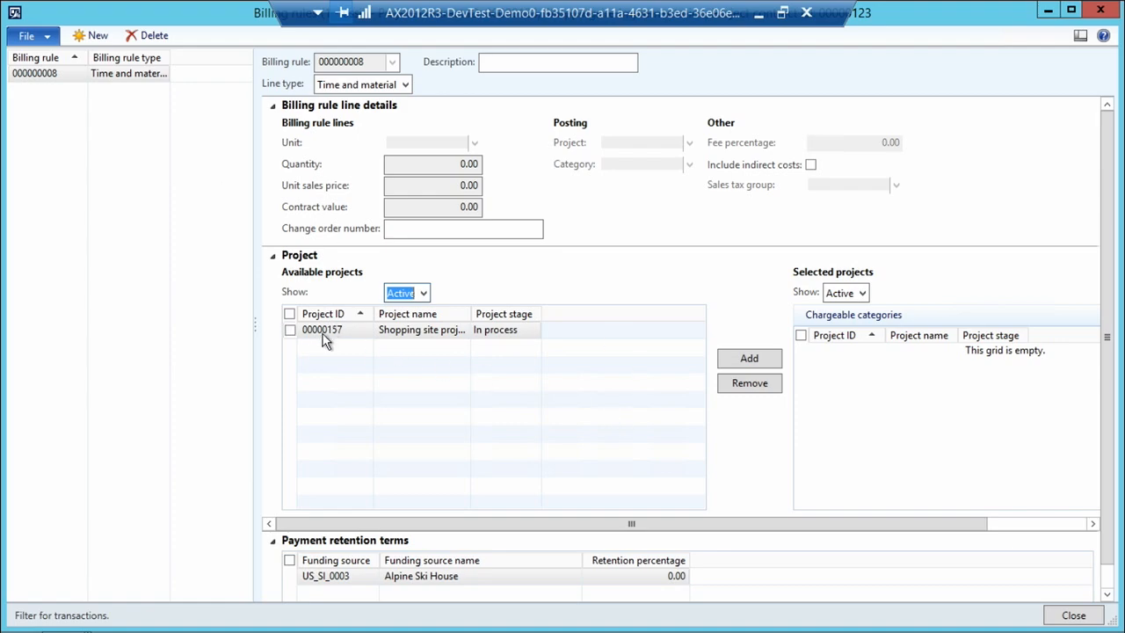
Add the Shopping site project to the billing rule's selected projects and widen the project name column.
left_click(290, 332)
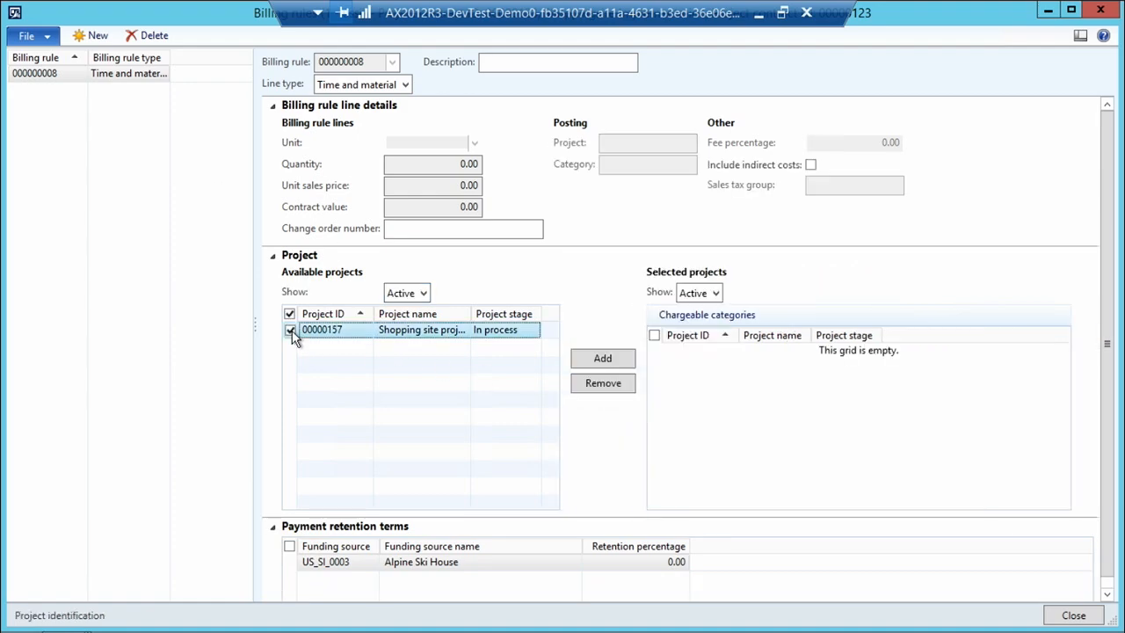
left_click(584, 361)
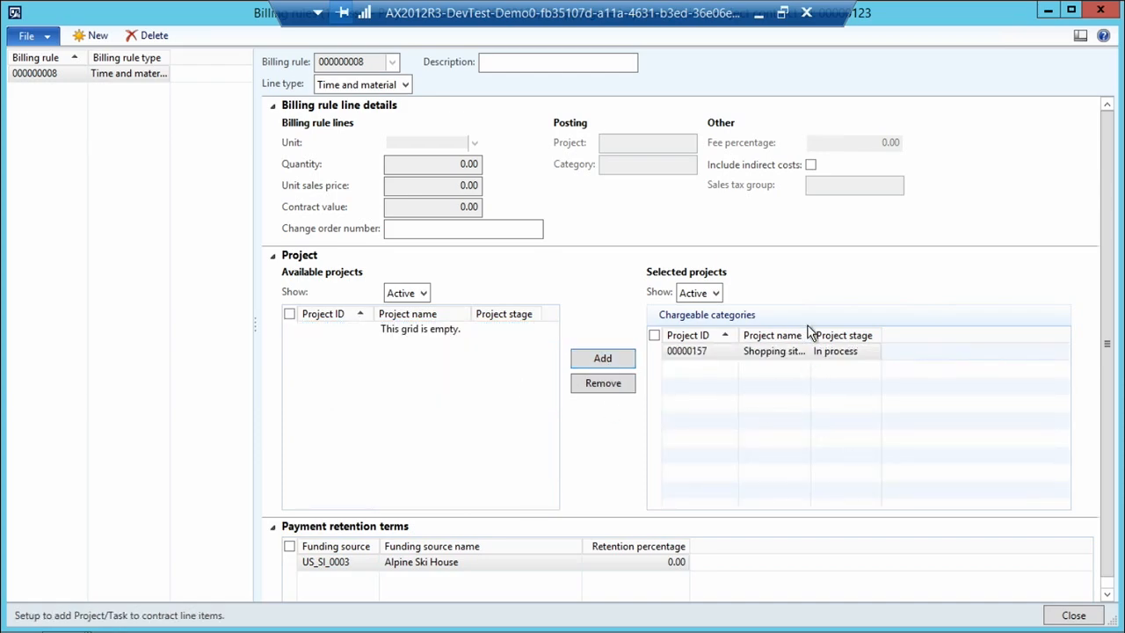
left_click_drag(809, 335, 838, 335)
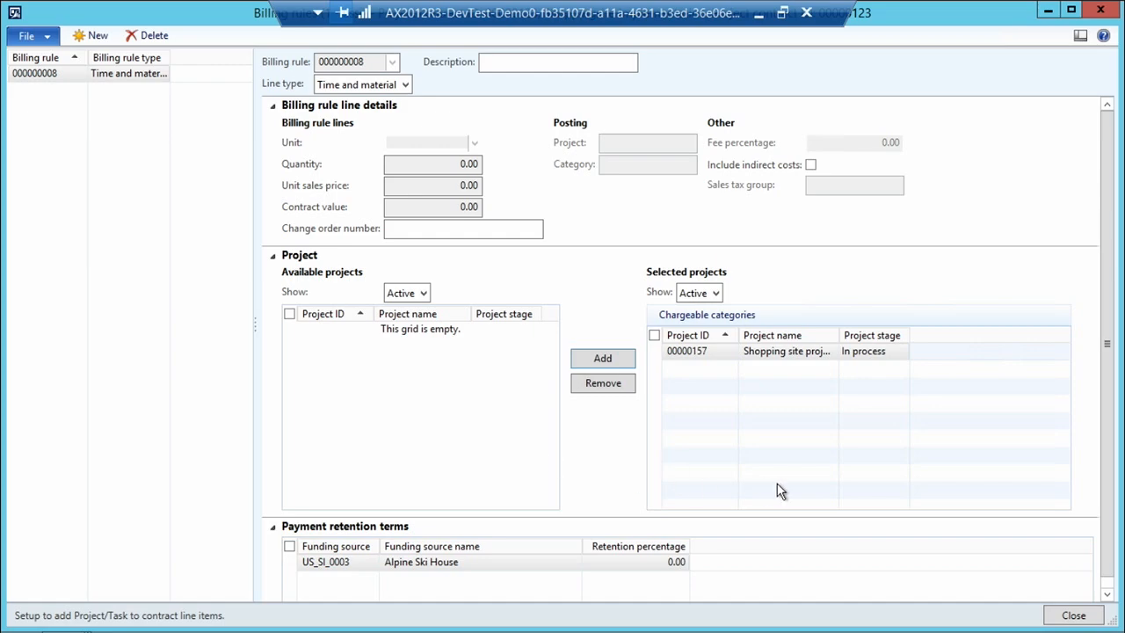
Make the Consult and Design categories chargeable for the project under the billing rule, and return to the contract.
left_click(716, 316)
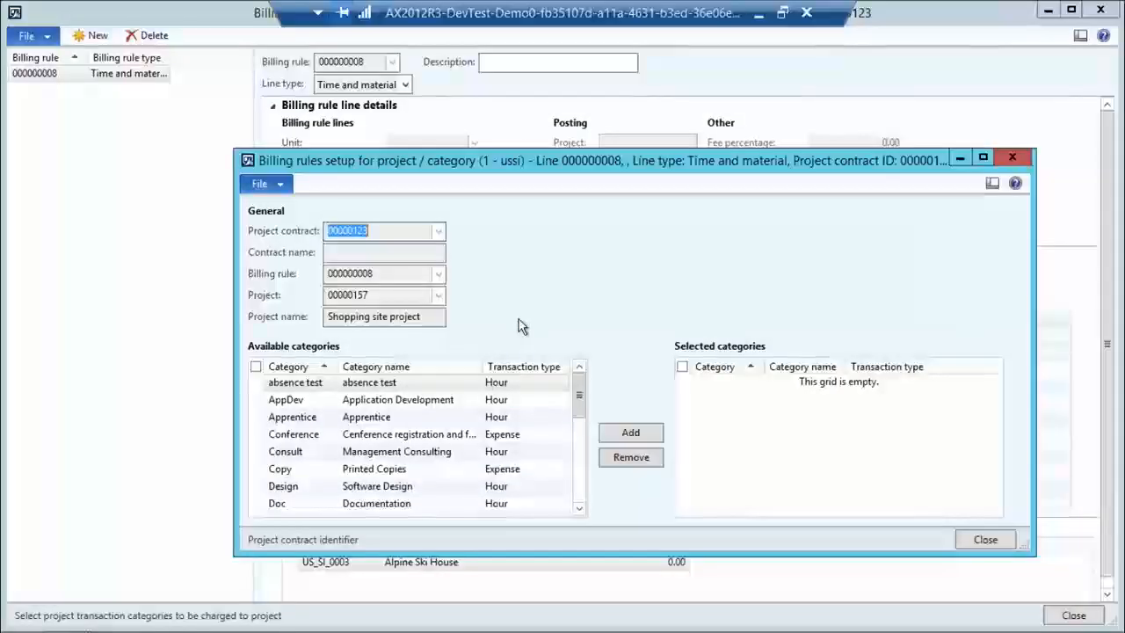
left_click(256, 451)
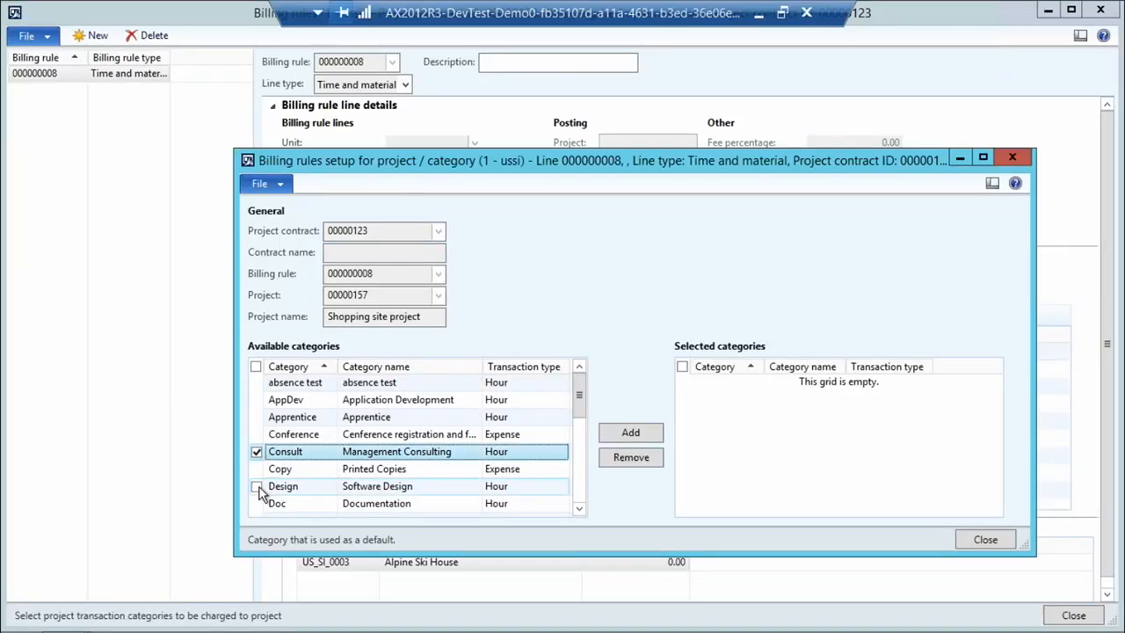
left_click(257, 486)
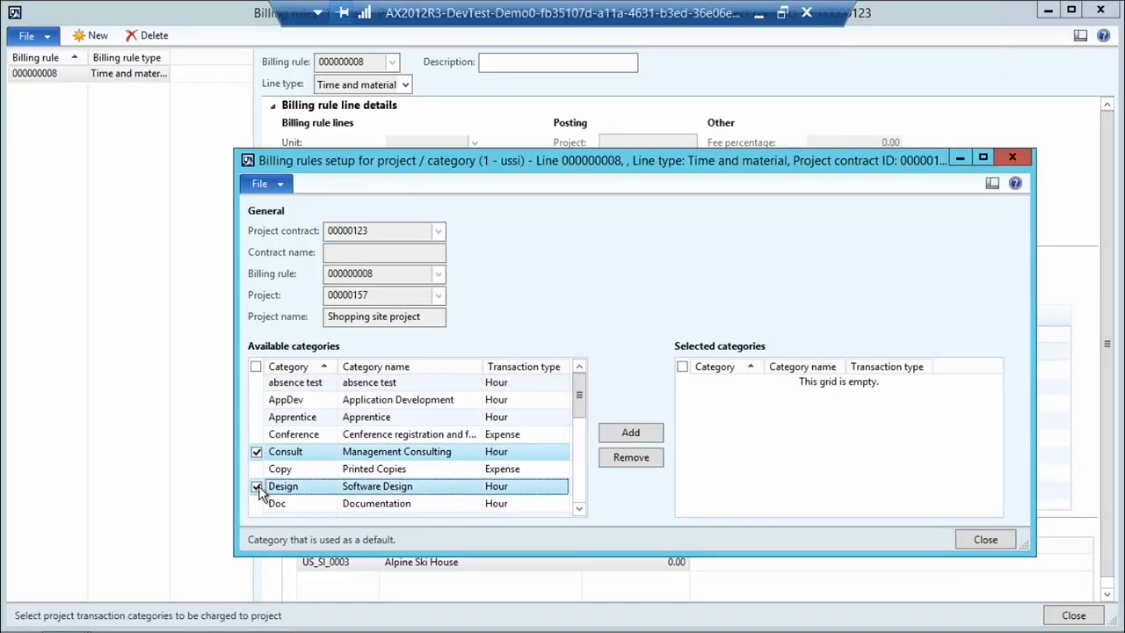
left_click(645, 436)
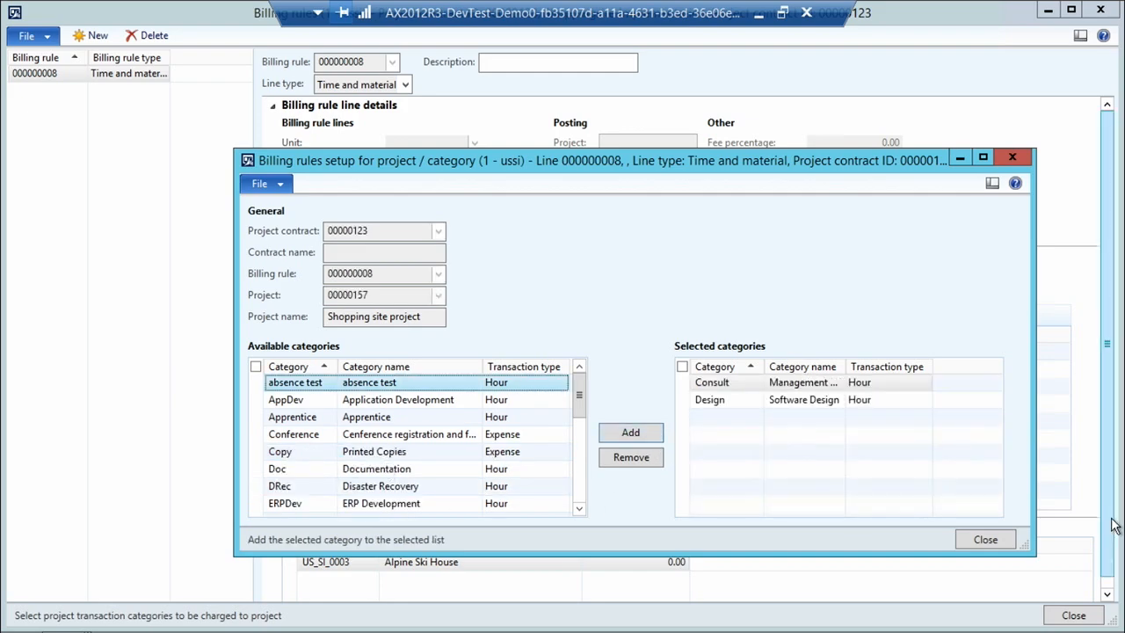
left_click(984, 540)
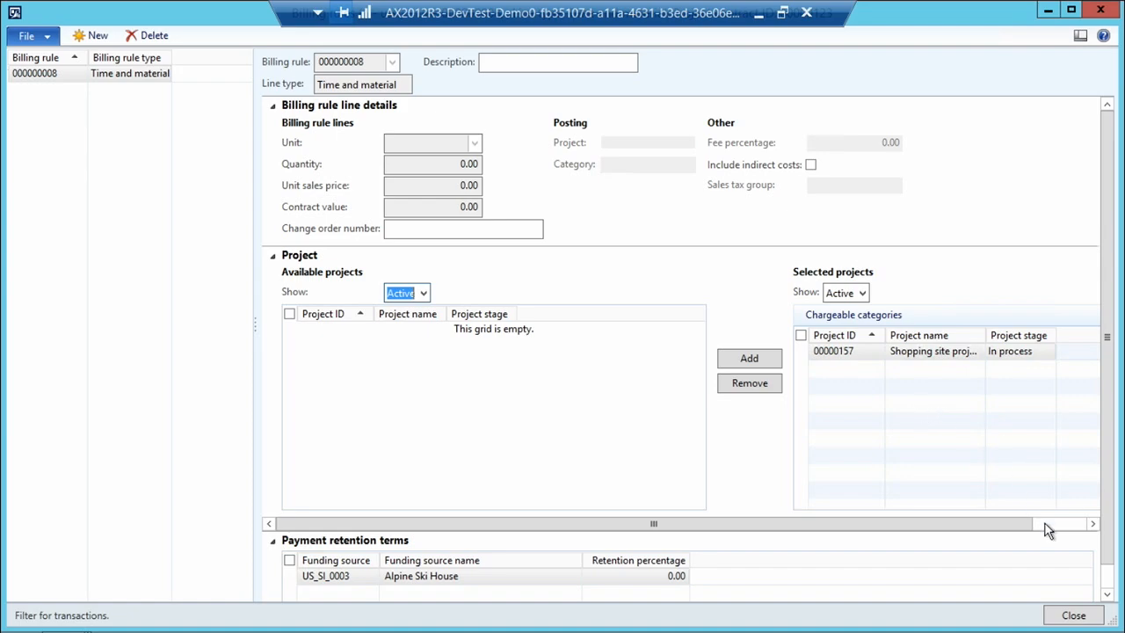
left_click(1076, 615)
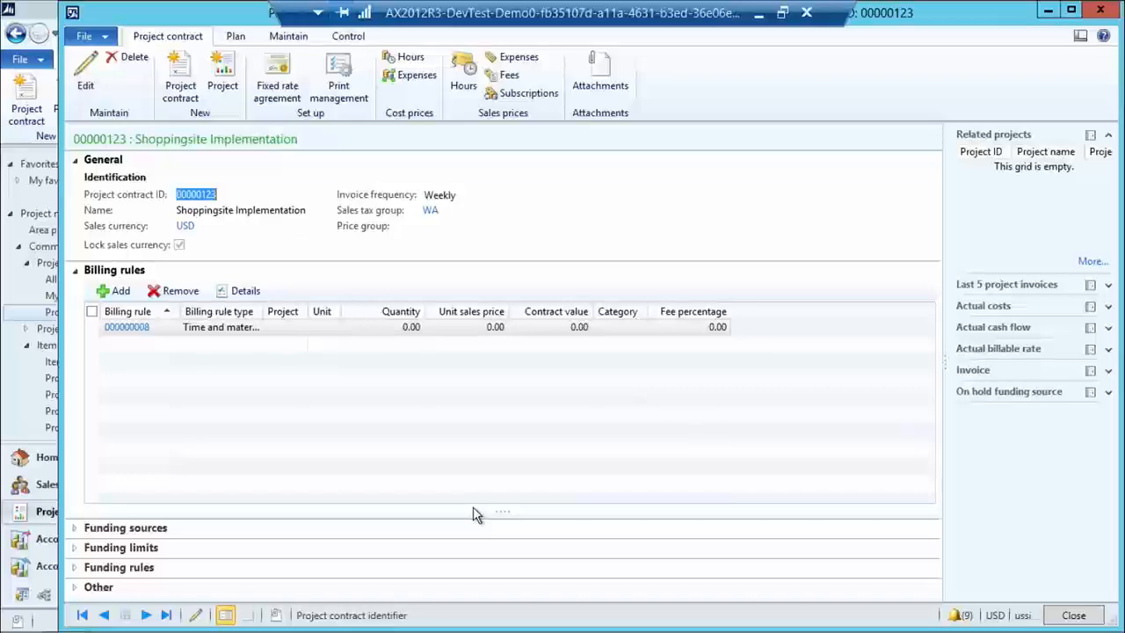
Expand the contract's funding sources and review them together with the billing rules.
left_click(76, 528)
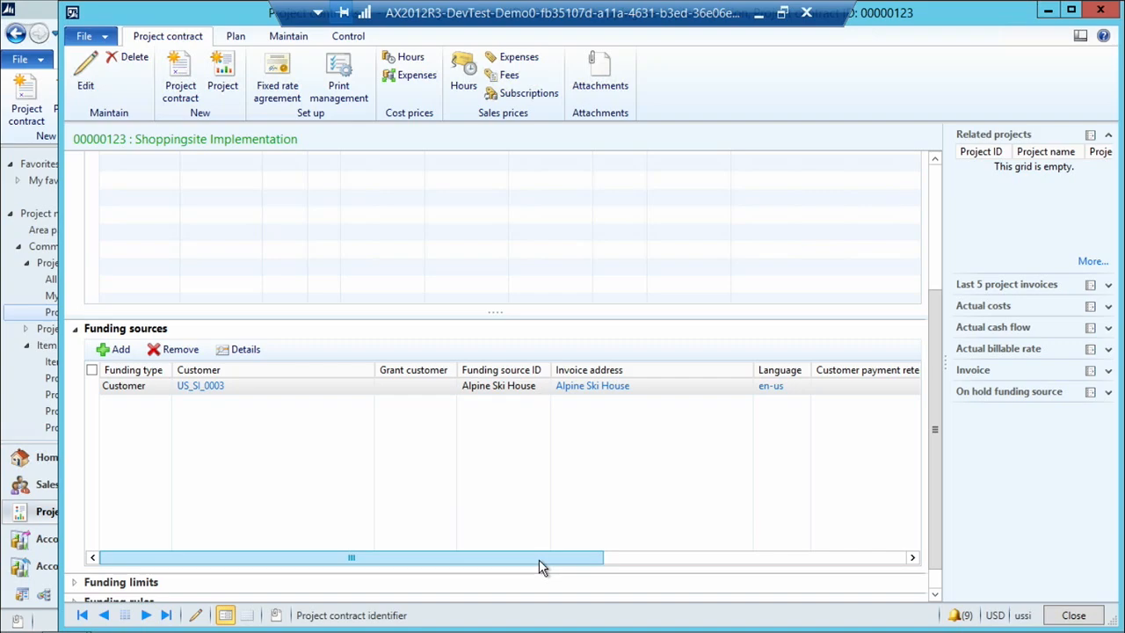
left_click_drag(941, 376, 939, 209)
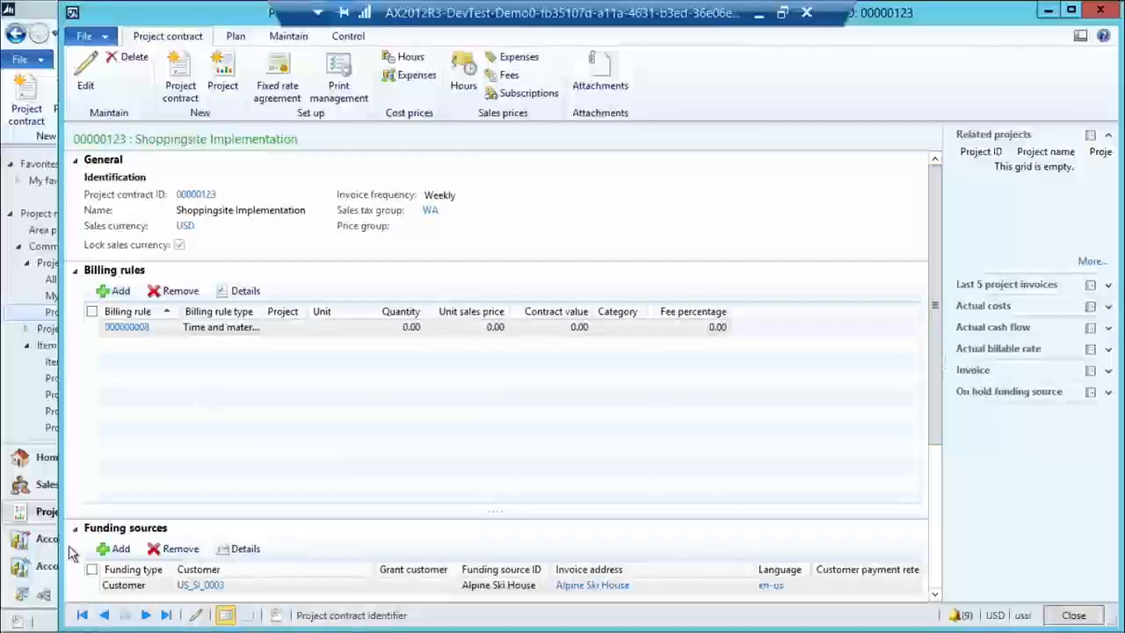
left_click_drag(935, 431, 938, 525)
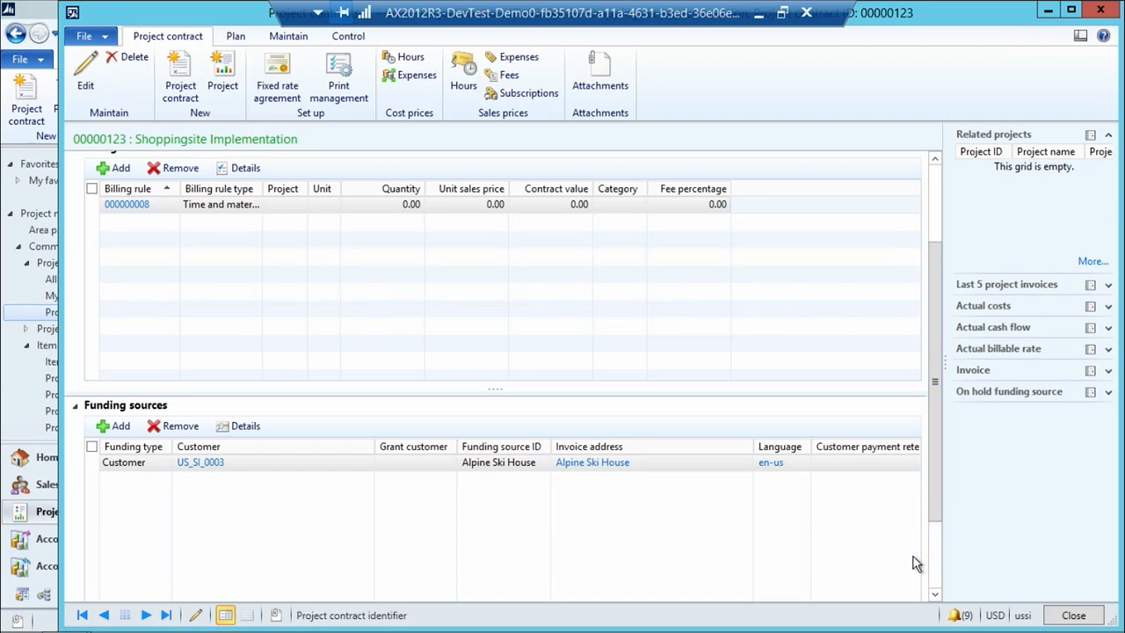
Add a funding limit of 150,000.00 for the Alpine Ski House funding source and close the contract.
left_click_drag(585, 530, 579, 562)
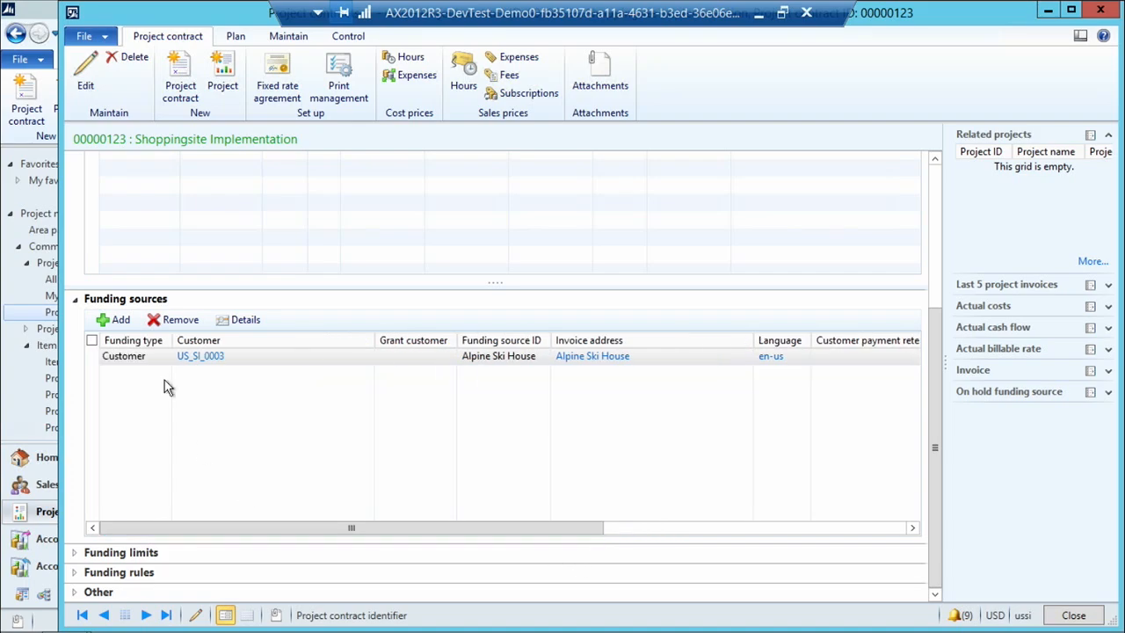
left_click(78, 553)
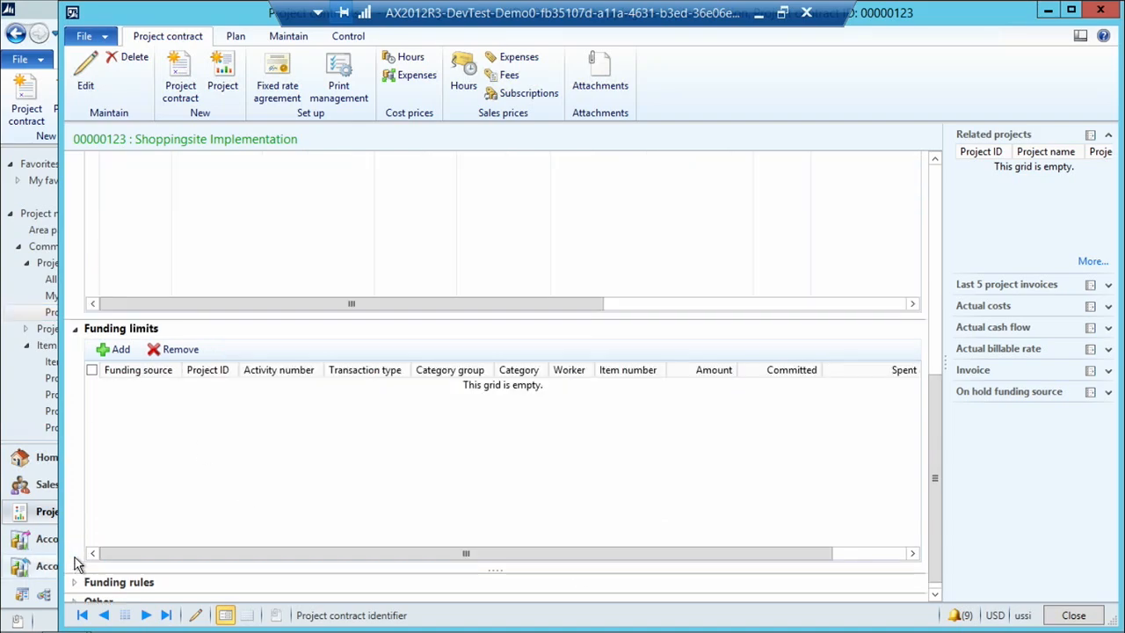
left_click(122, 349)
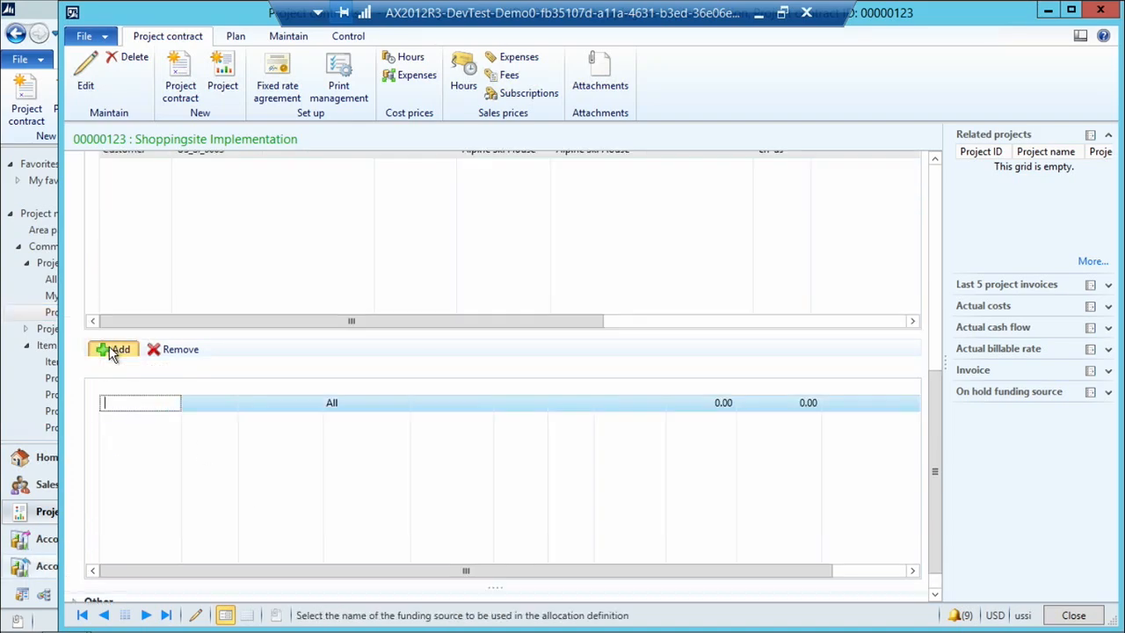
left_click(173, 403)
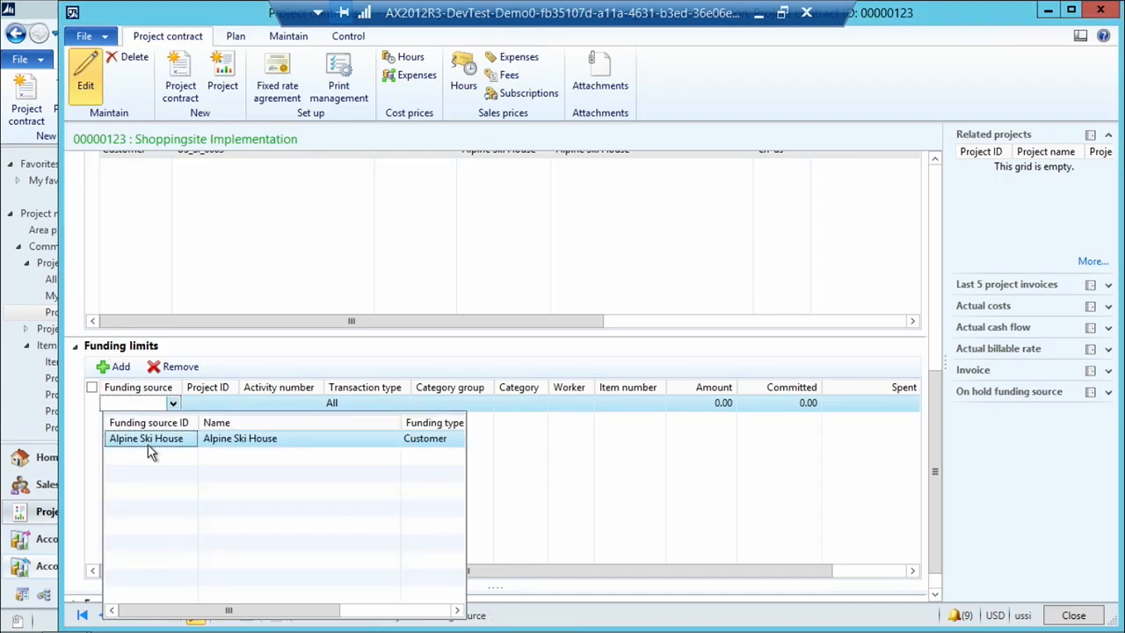
left_click(149, 445)
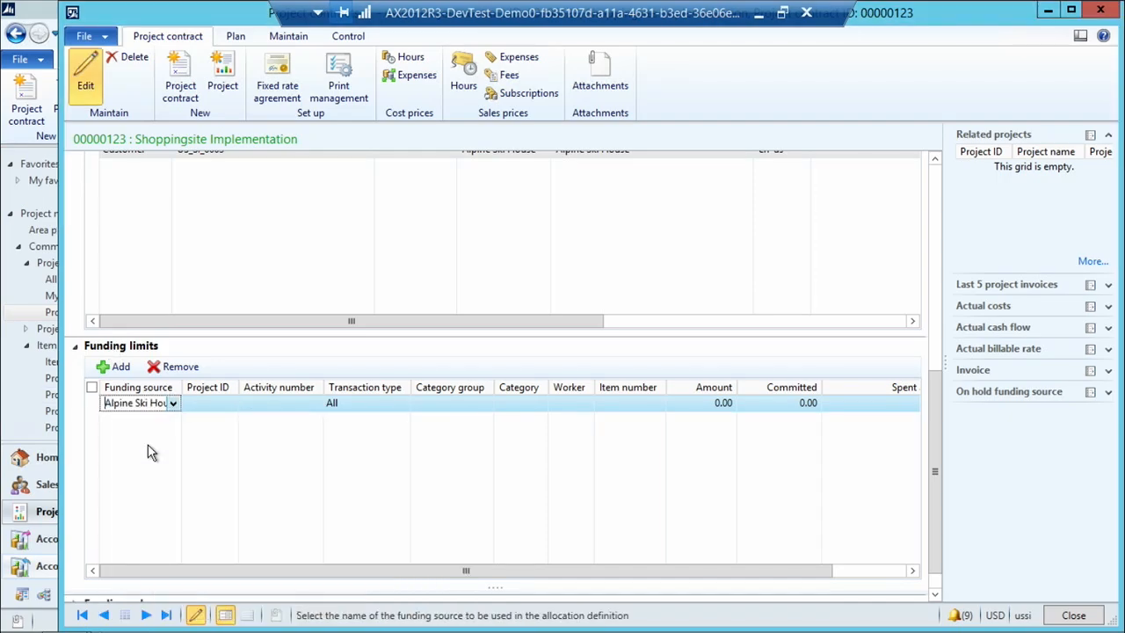
left_click(676, 401)
type("15000")
left_click(796, 406)
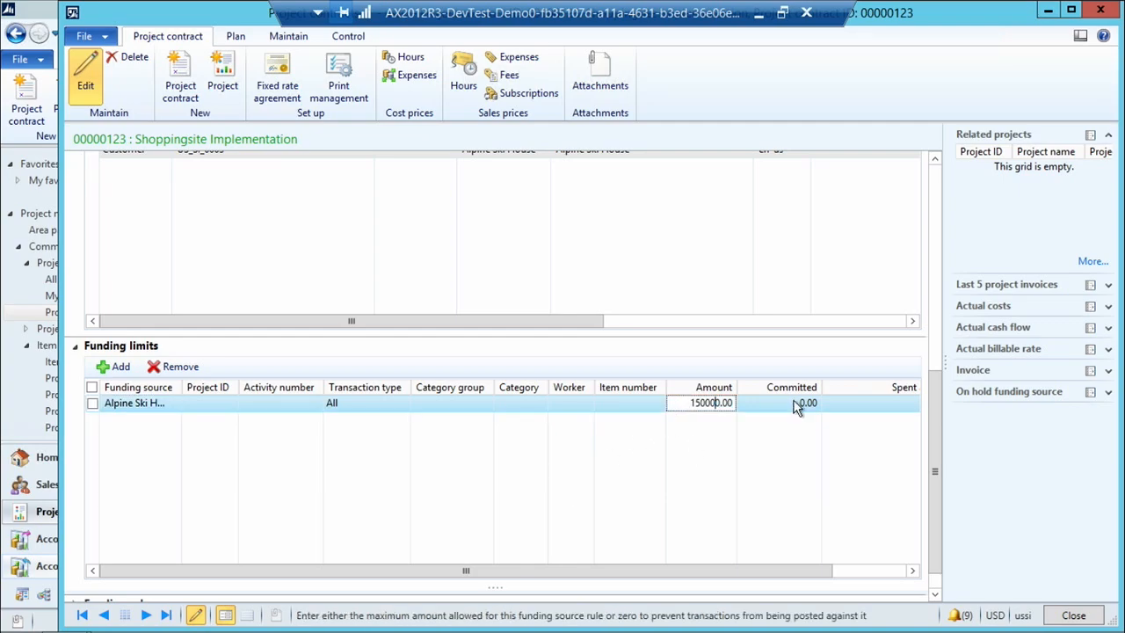
left_click(1074, 615)
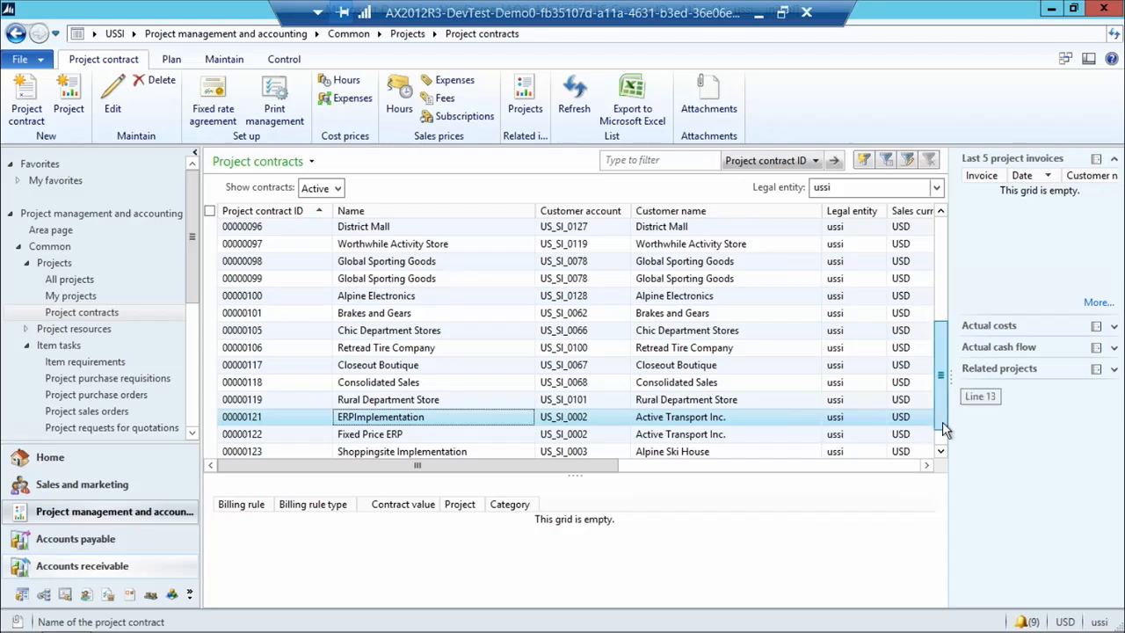
Reopen the Shoppingsite Implementation contract and start a new project under it with the project type Fixed-price.
scroll(942, 409, "down", 1)
double_click(464, 418)
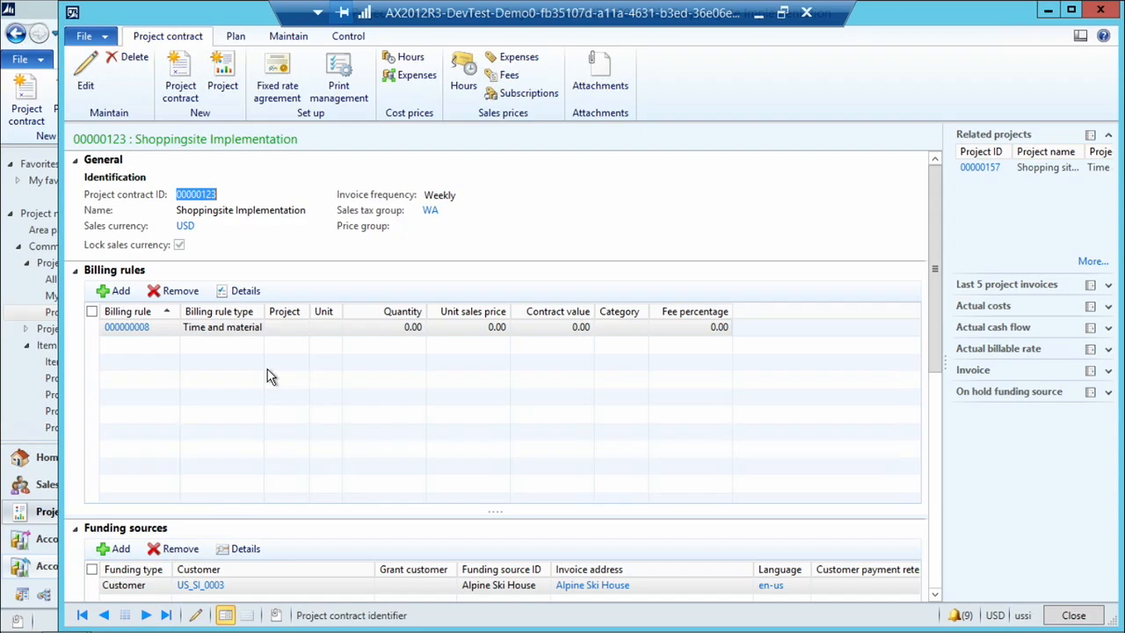
left_click(220, 88)
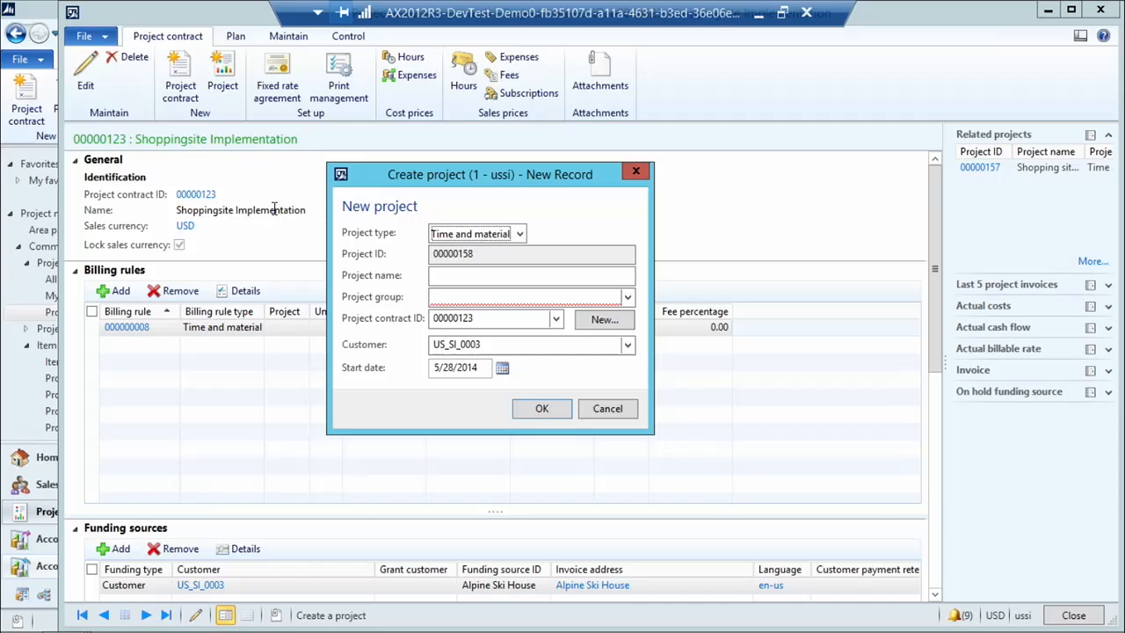
left_click(518, 233)
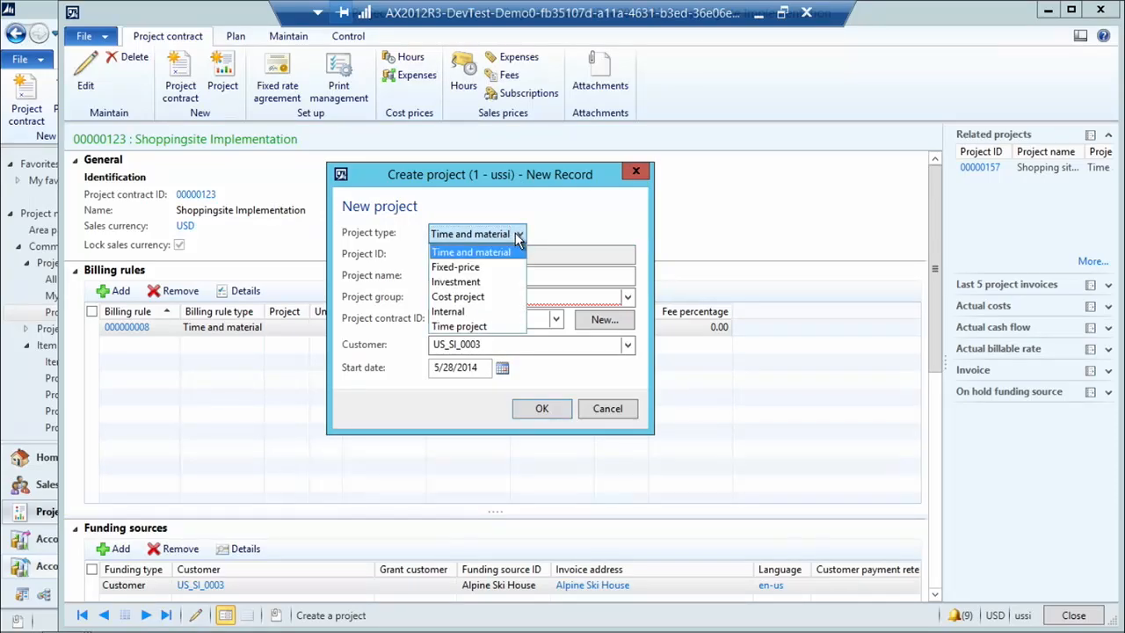
left_click(470, 254)
Name the new project Design of shopping site, assign it to the project group FP_CompC and create it.
left_click(437, 275)
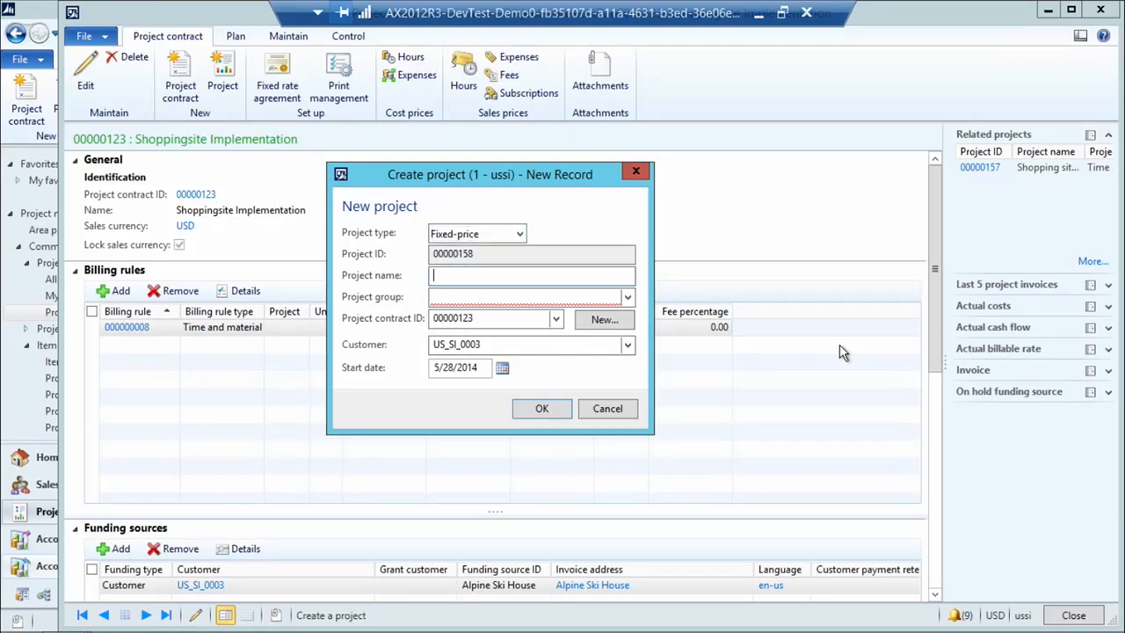
type("Design of shoppig")
key("BackSpace")
key("BackSpace")
type("ng iste")
key("BackSpace")
key("BackSpace")
key("BackSpace")
key("BackSpace")
type("site")
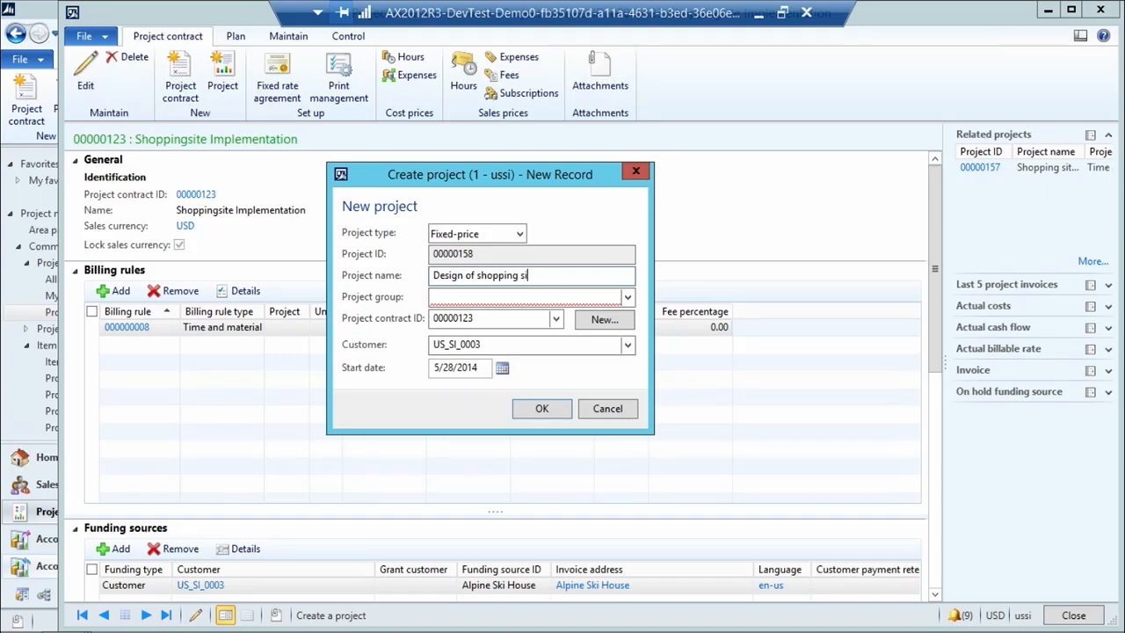
key("ctrl+shift+Left")
key("ctrl+shift+Left")
key("ctrl+shift+Left")
key("ctrl+shift+Left")
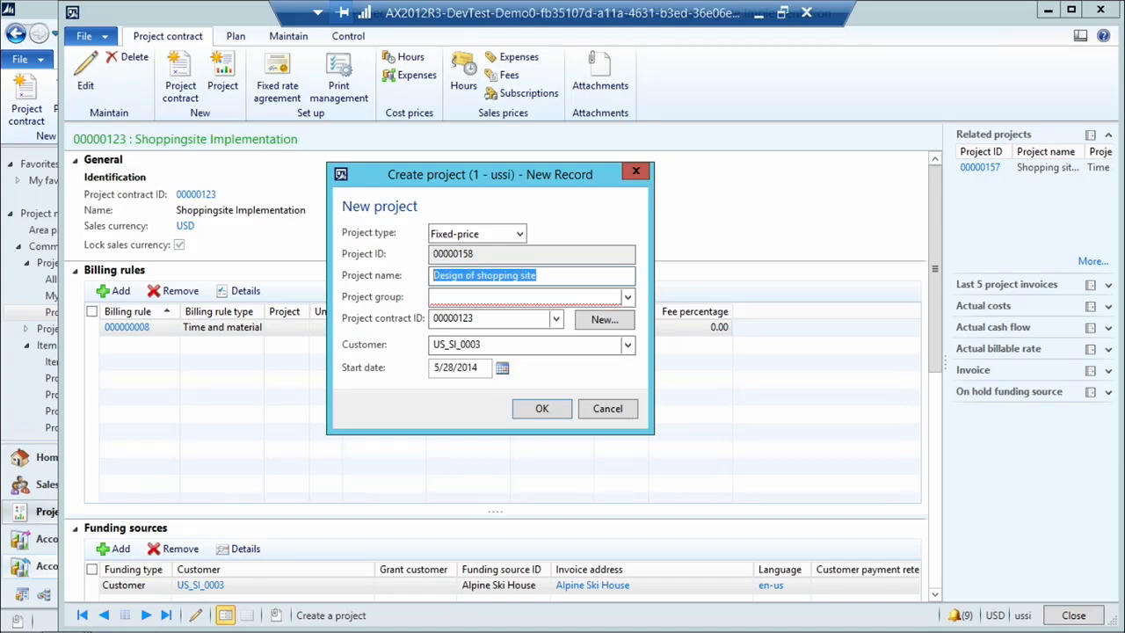
left_click(628, 297)
left_click(498, 335)
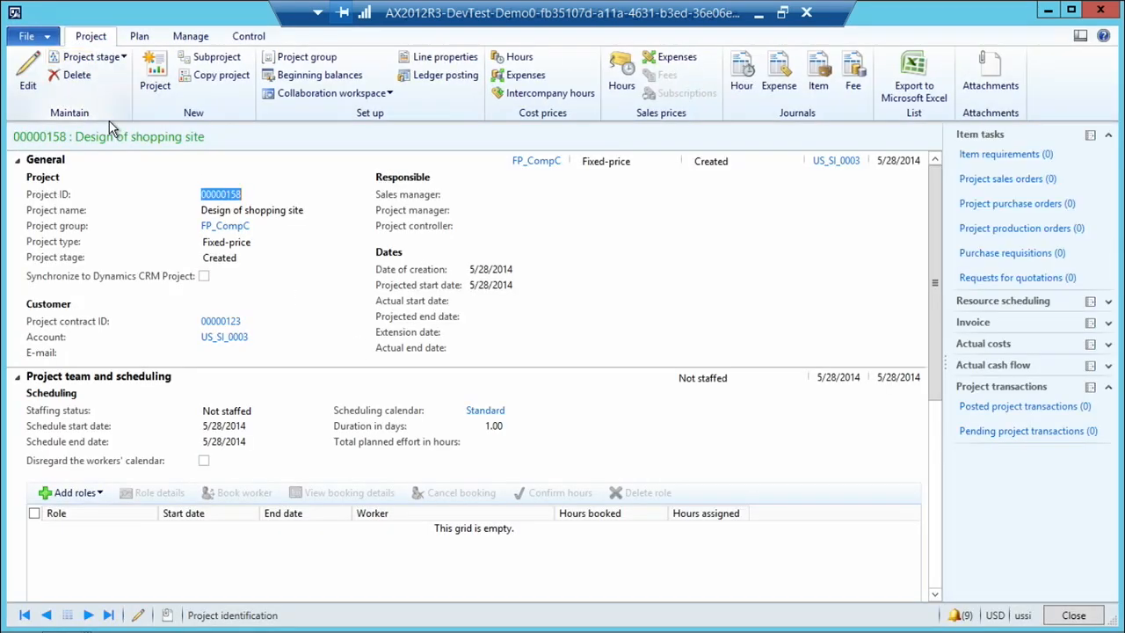
Change the Design of shopping site project's stage to In process, accepting the status change, and return to the contract.
left_click(91, 57)
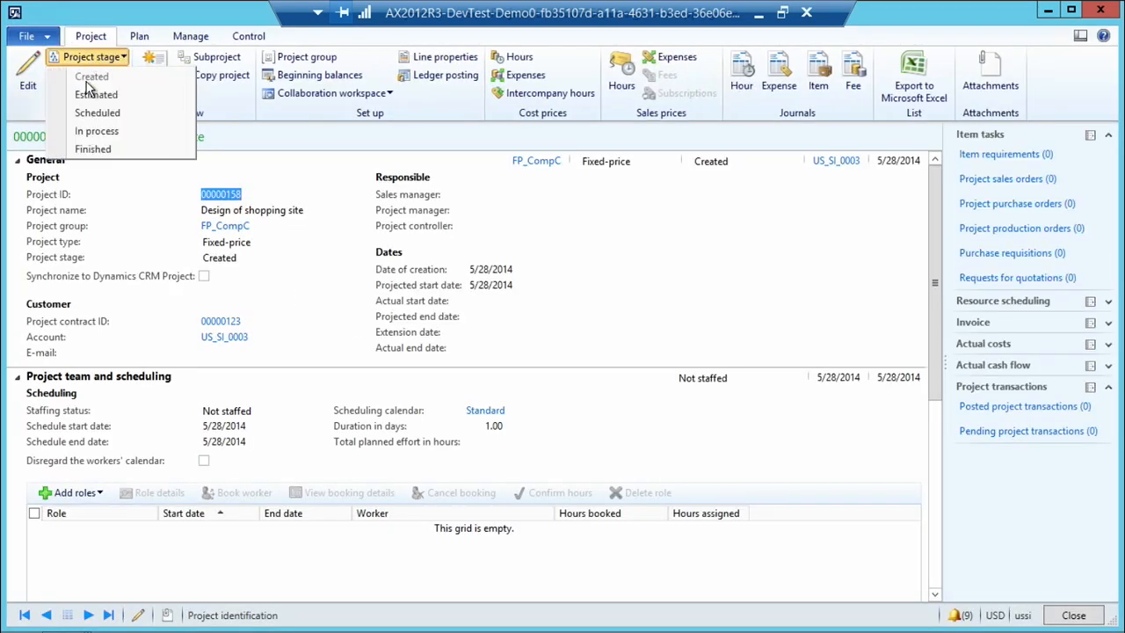
left_click(91, 131)
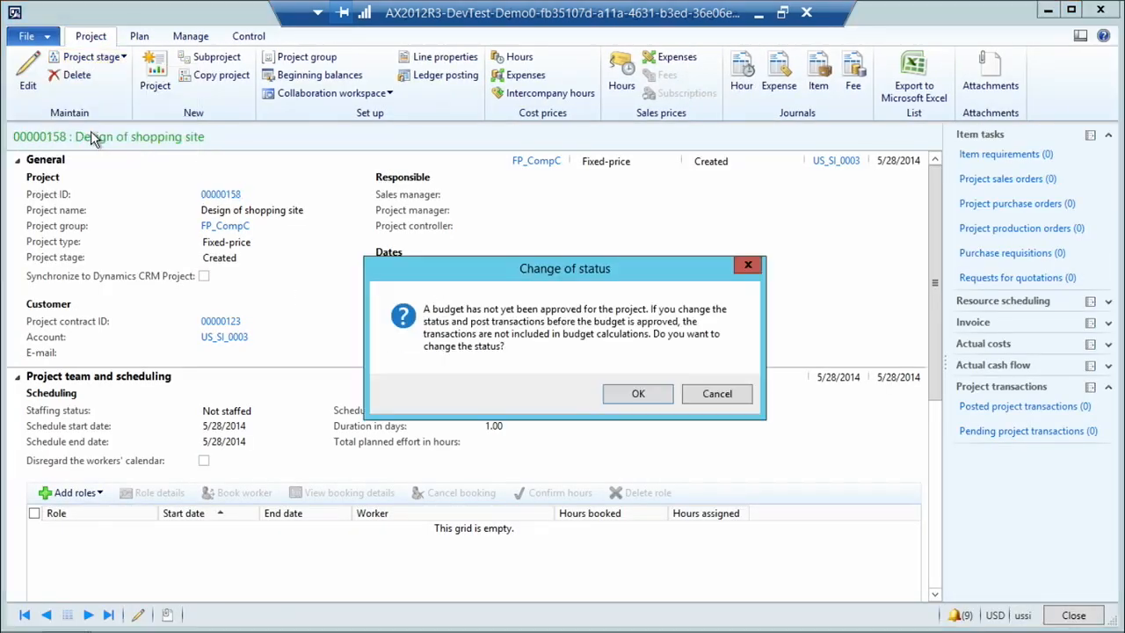
left_click(641, 394)
left_click(1088, 618)
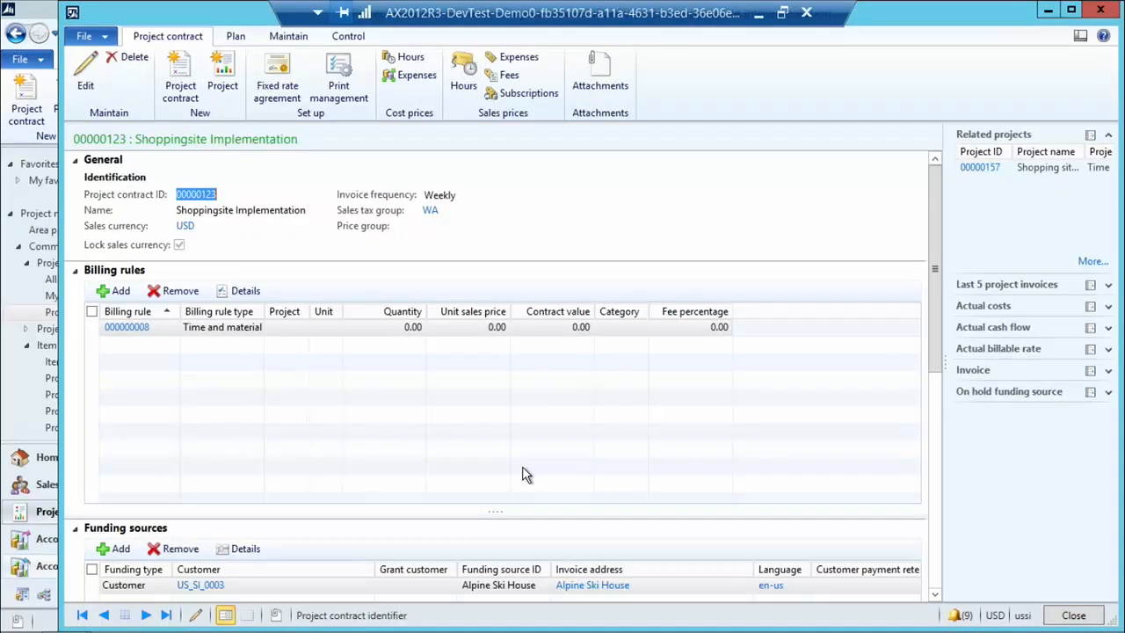
Add a Milestone billing rule to the contract with a Dev Design milestone at a sales price of 10,000.00.
left_click(106, 290)
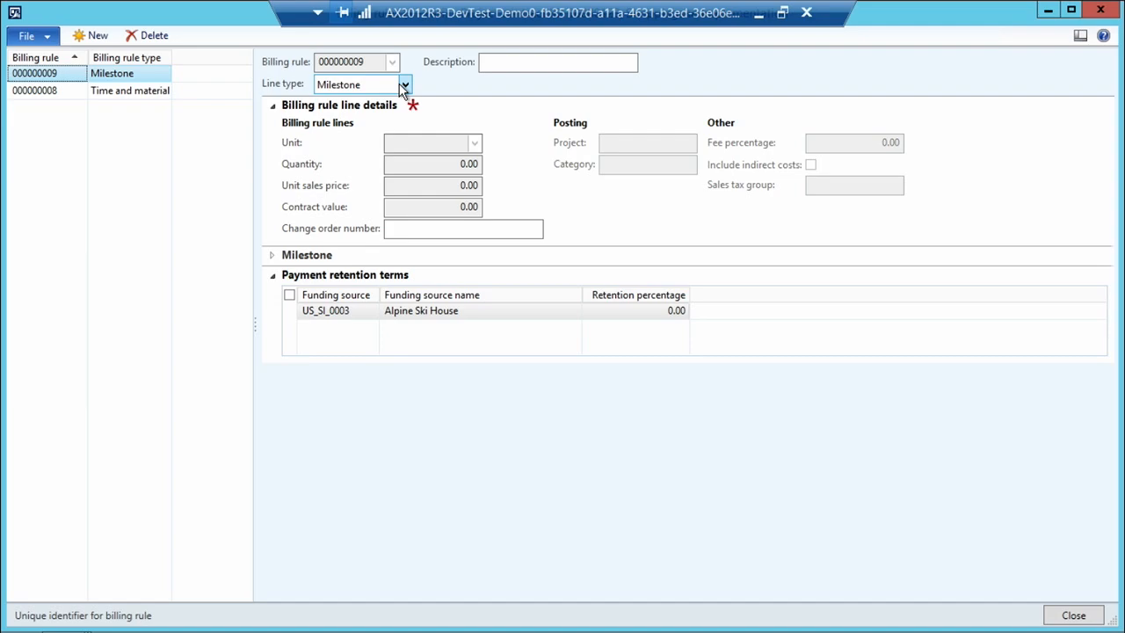
left_click(274, 259)
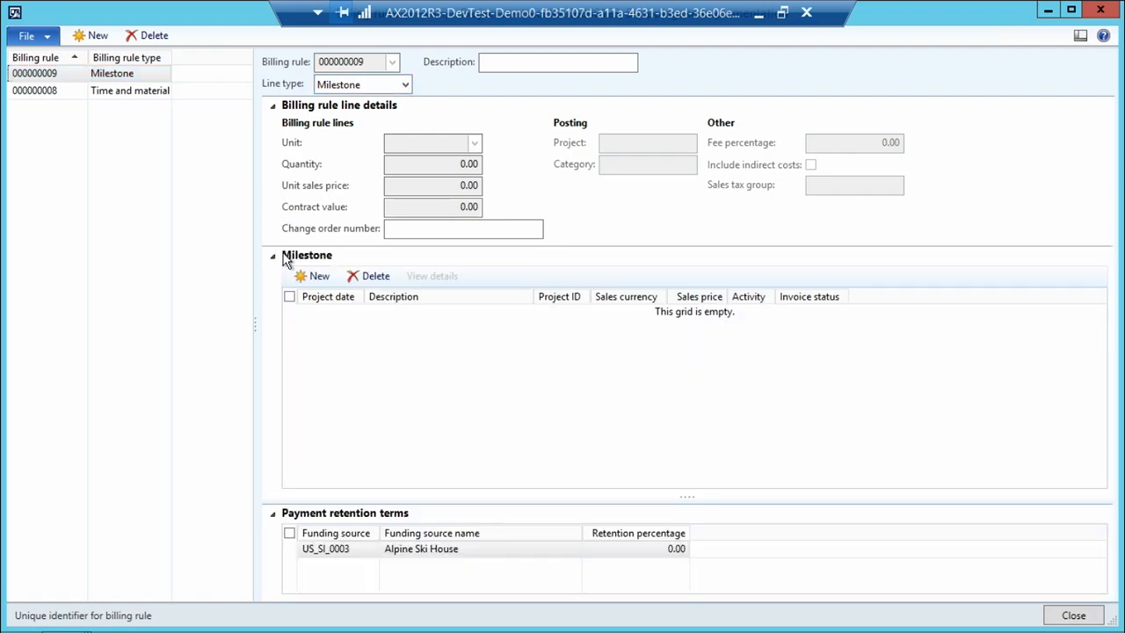
left_click(316, 277)
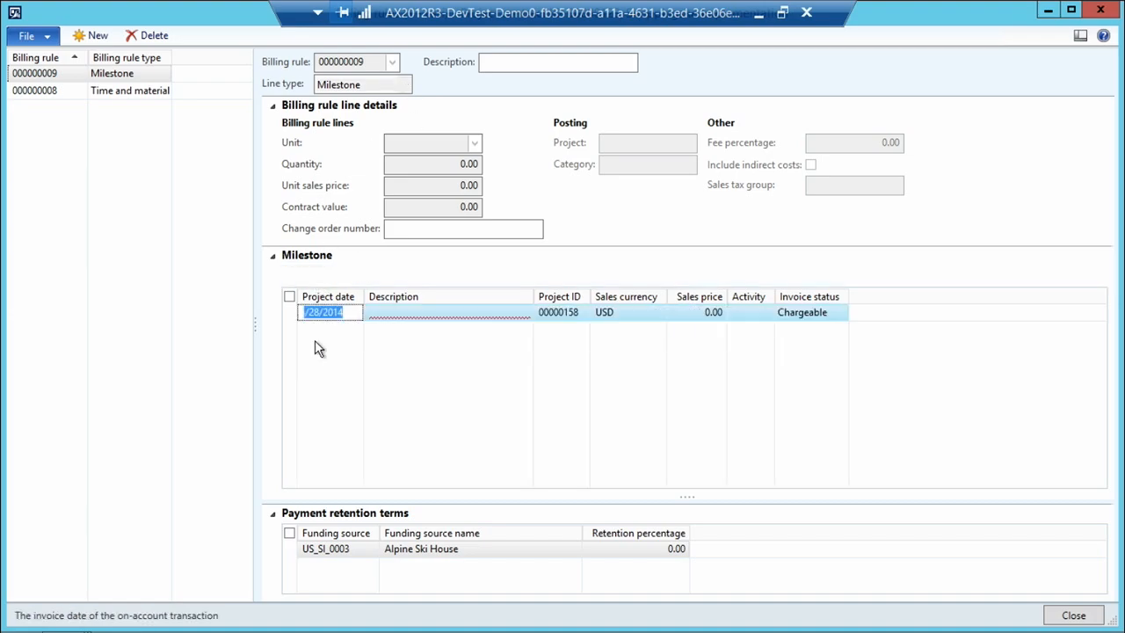
left_click(389, 313)
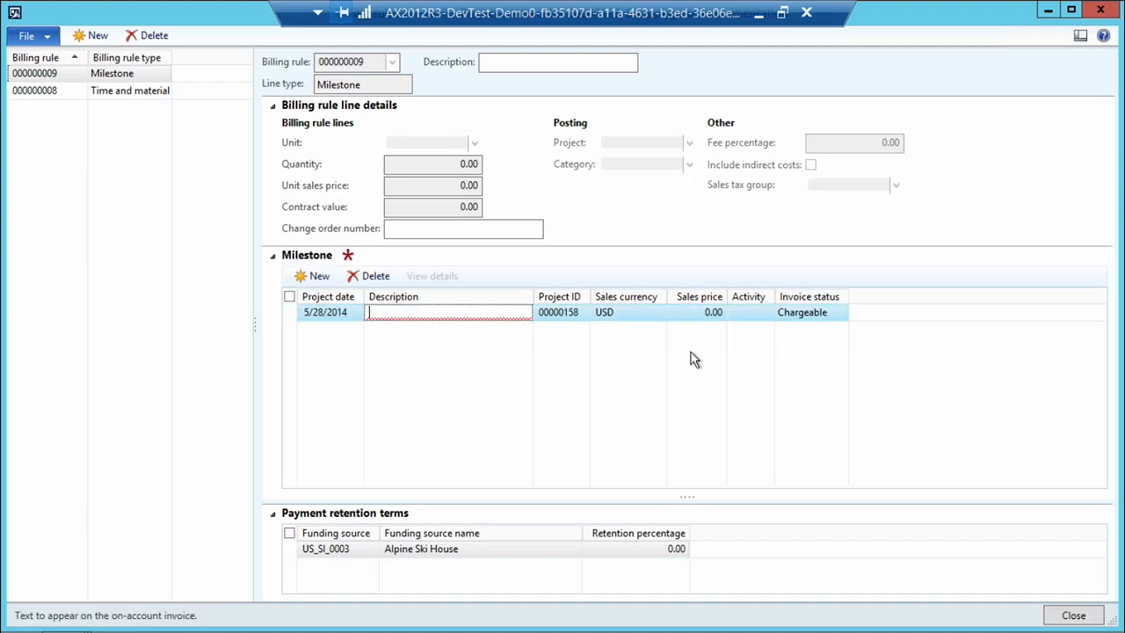
type("Dev Design")
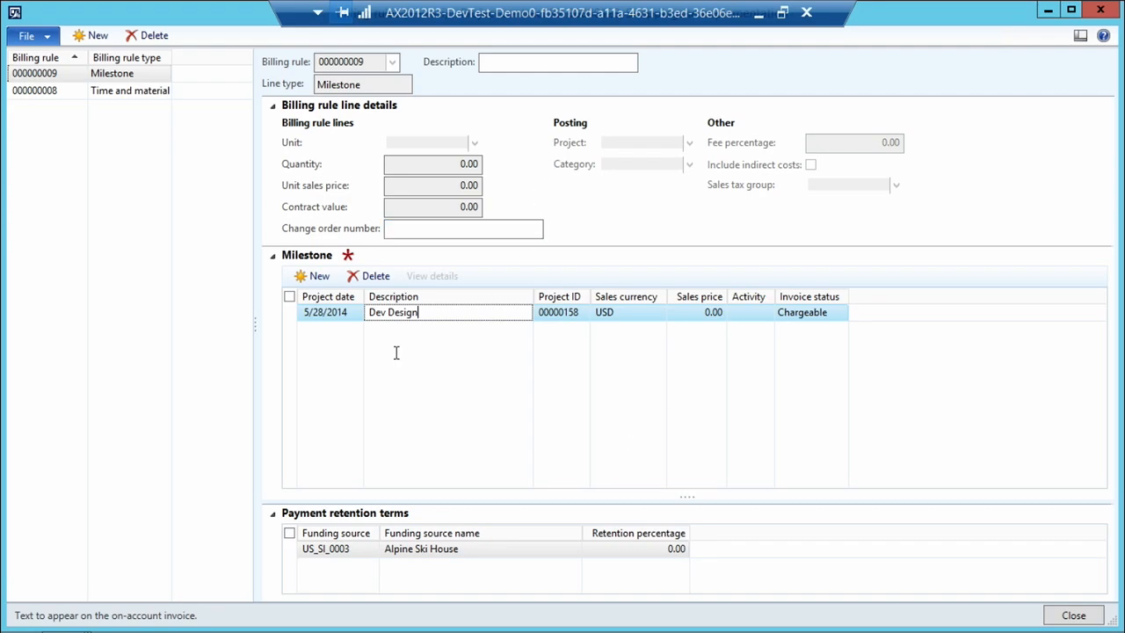
left_click(691, 315)
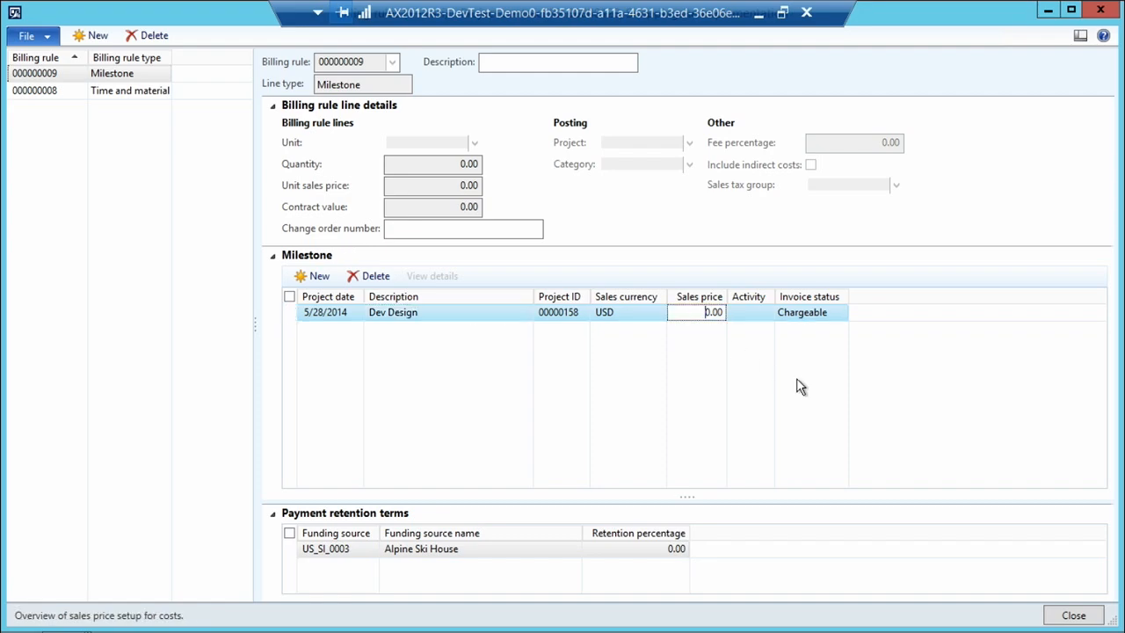
type("1000")
Add a second milestone described as UIDesign with a sales price of 15,000.00, and check its available projects.
left_click(316, 276)
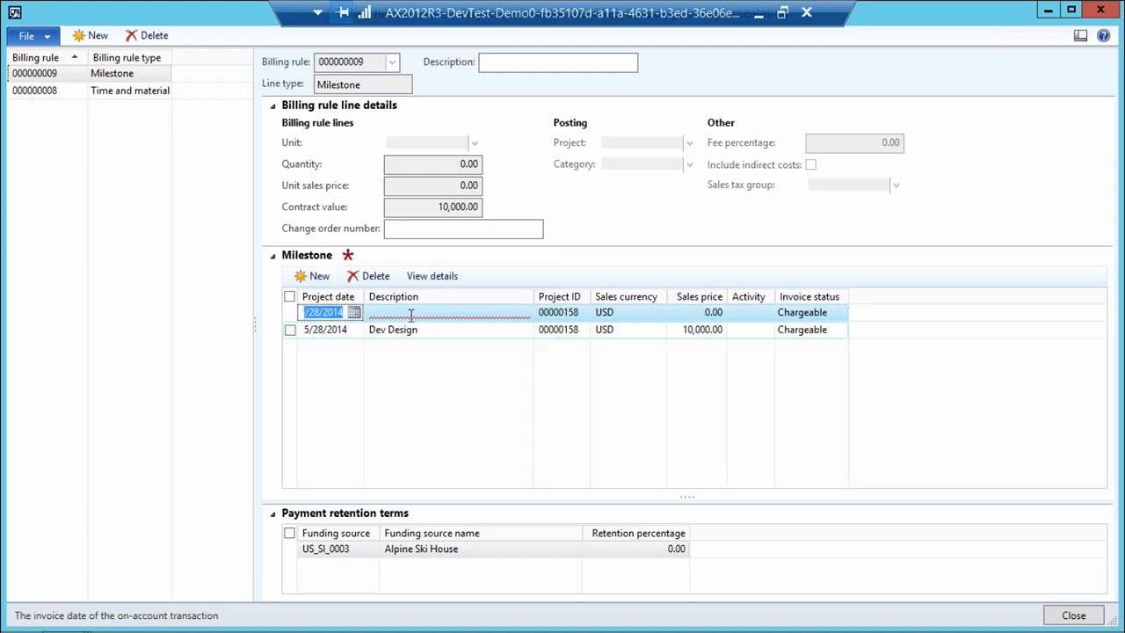
left_click(409, 316)
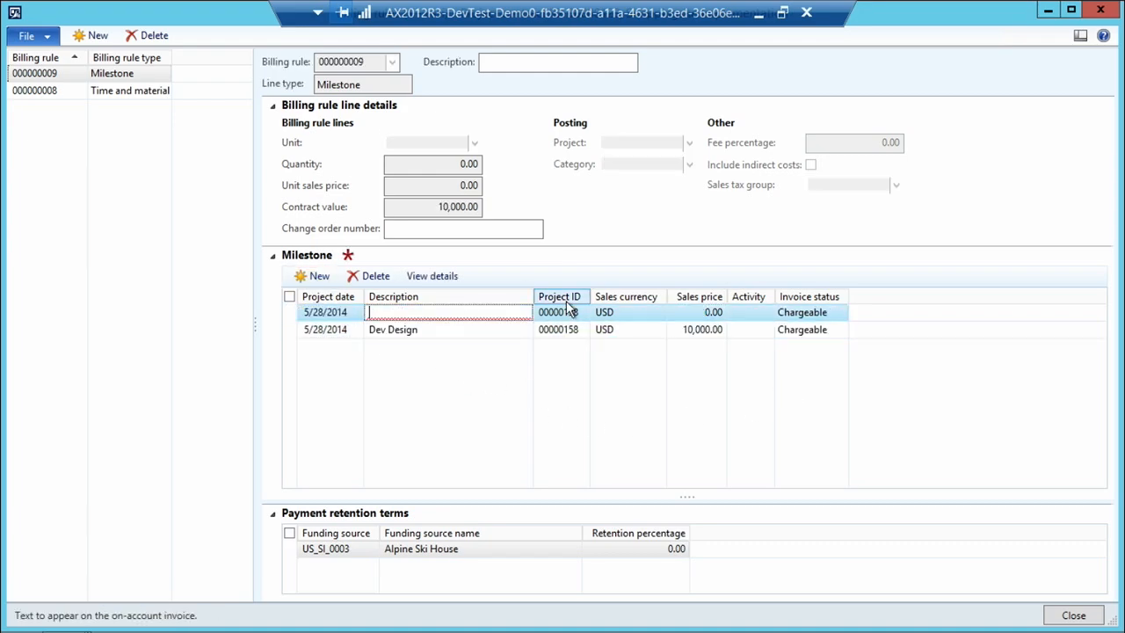
type("UI")
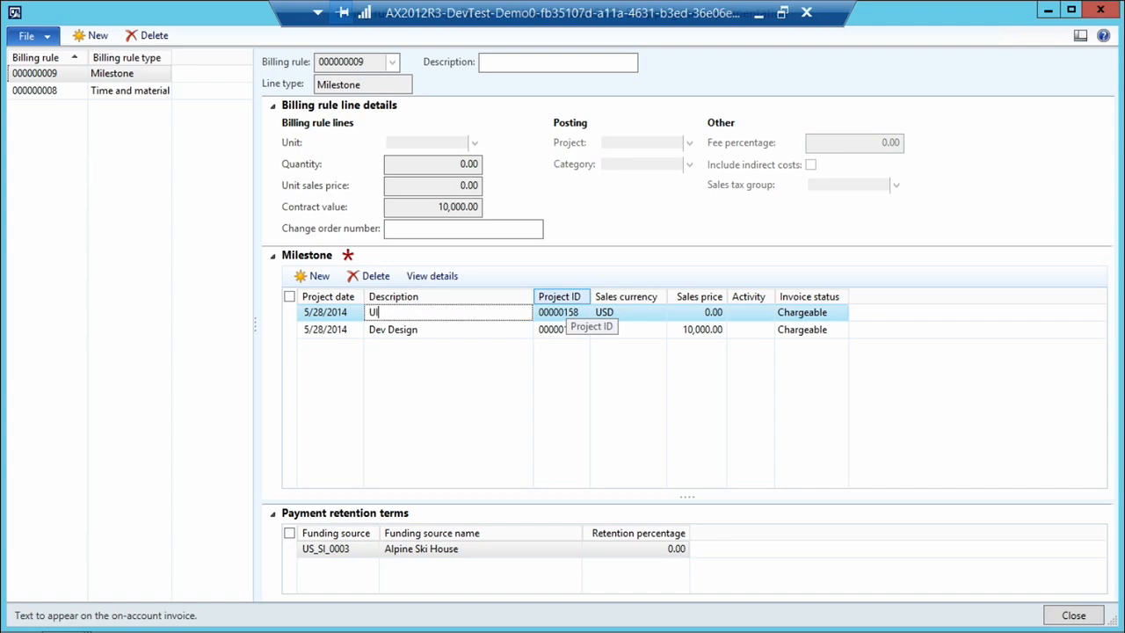
type("Design")
key("Tab")
key("Tab")
key("Tab")
key("shift+Tab")
type("15000")
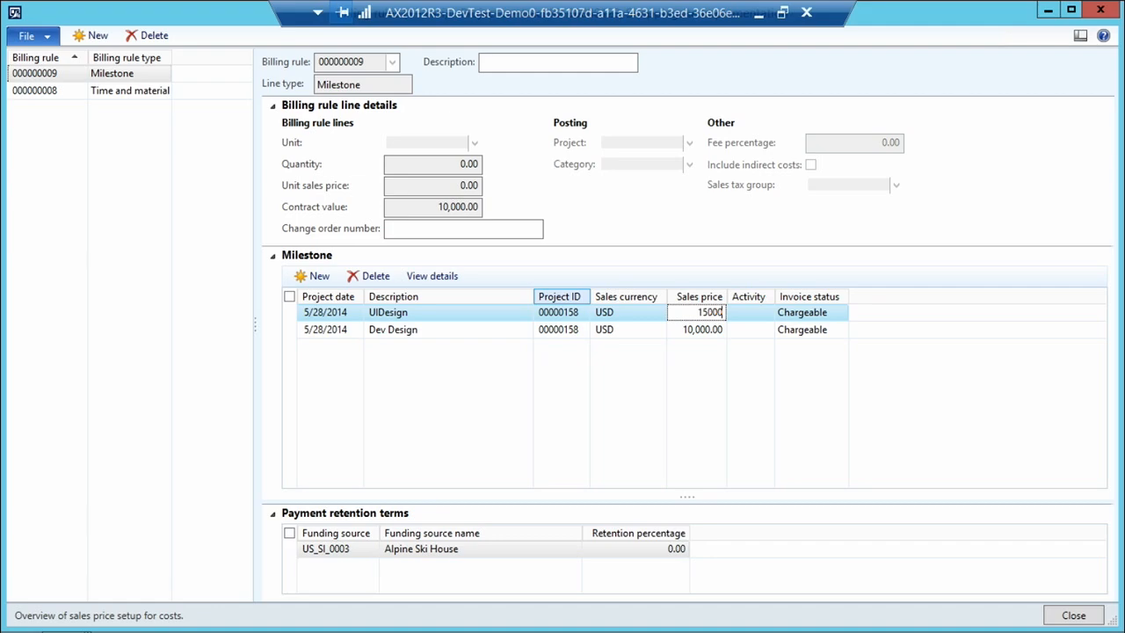
key("Tab")
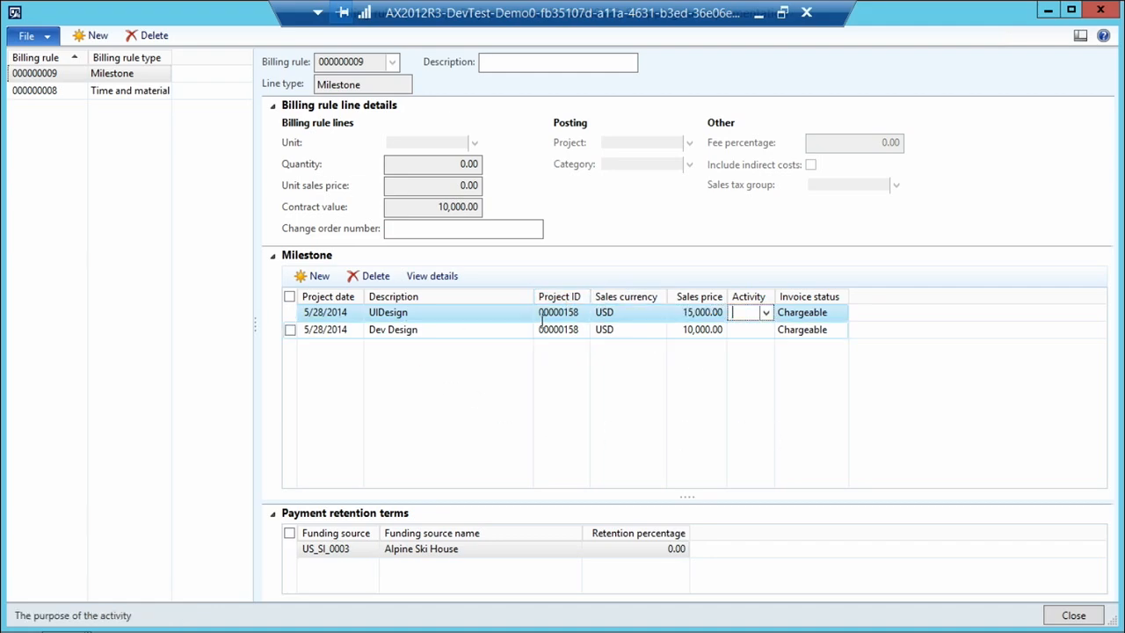
left_click(569, 313)
left_click(581, 313)
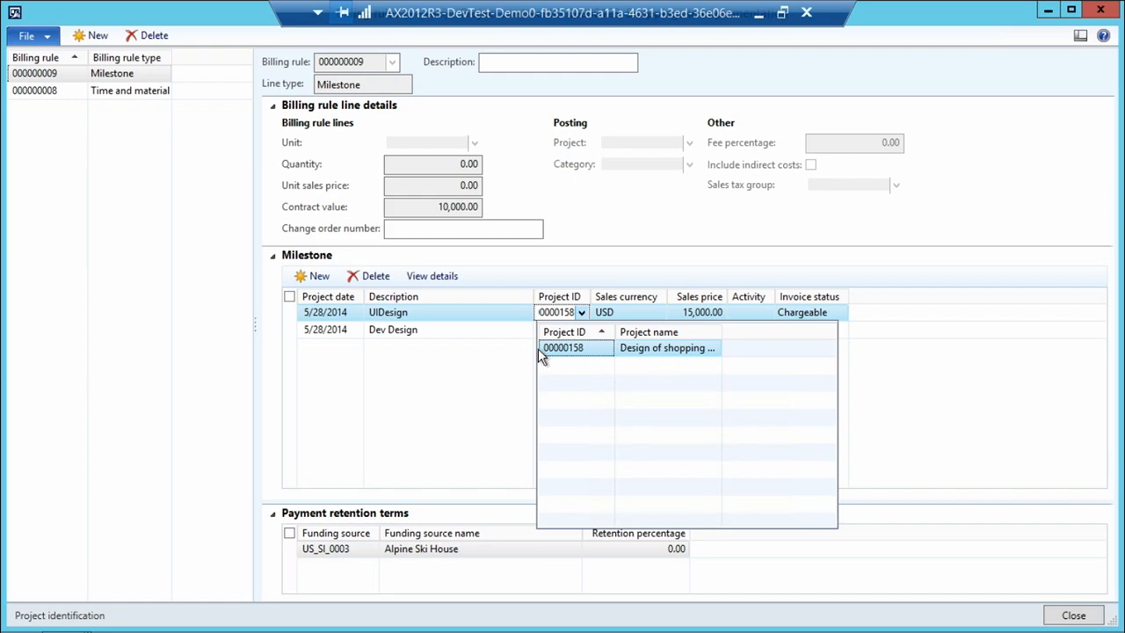
left_click(482, 329)
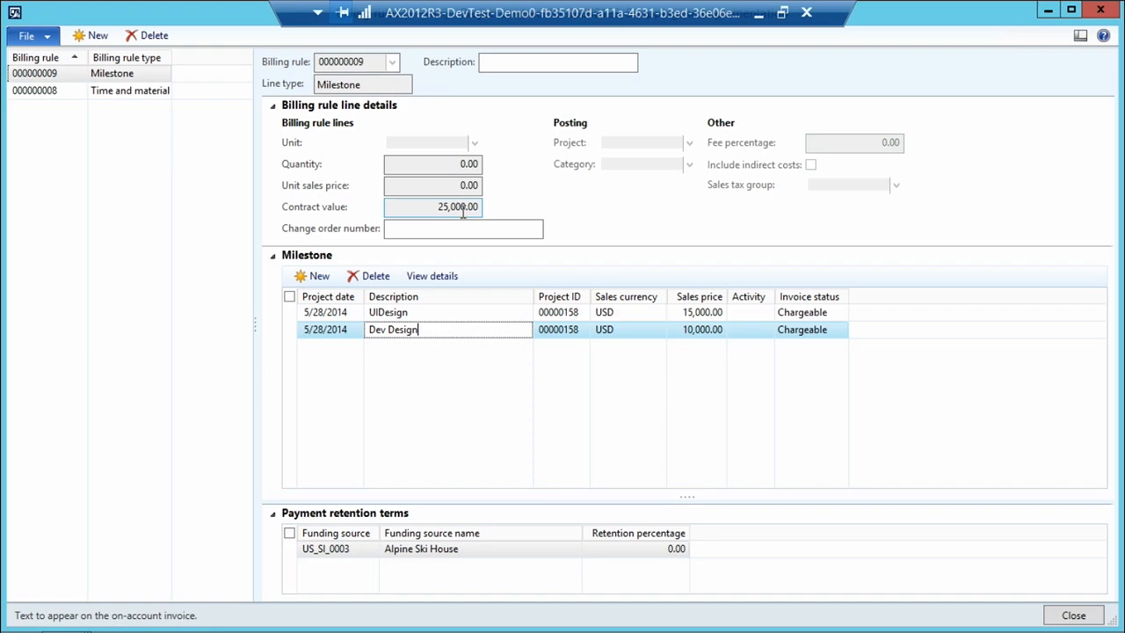
Create another billing rule with the line type Progress and set its posting project to Design of shopping site.
left_click(96, 40)
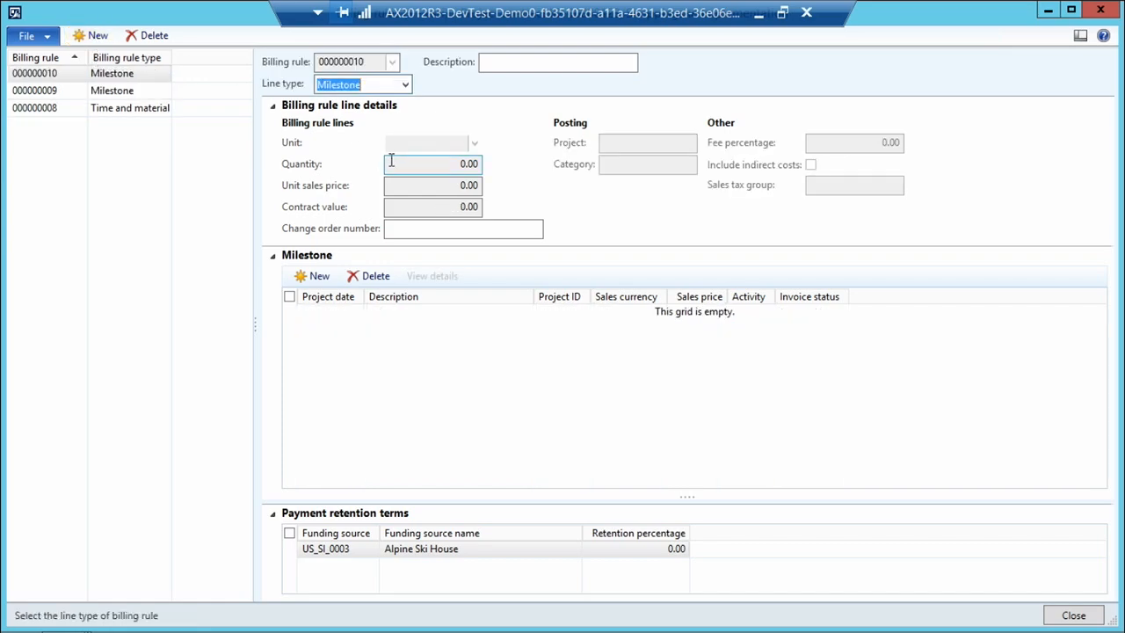
left_click(405, 85)
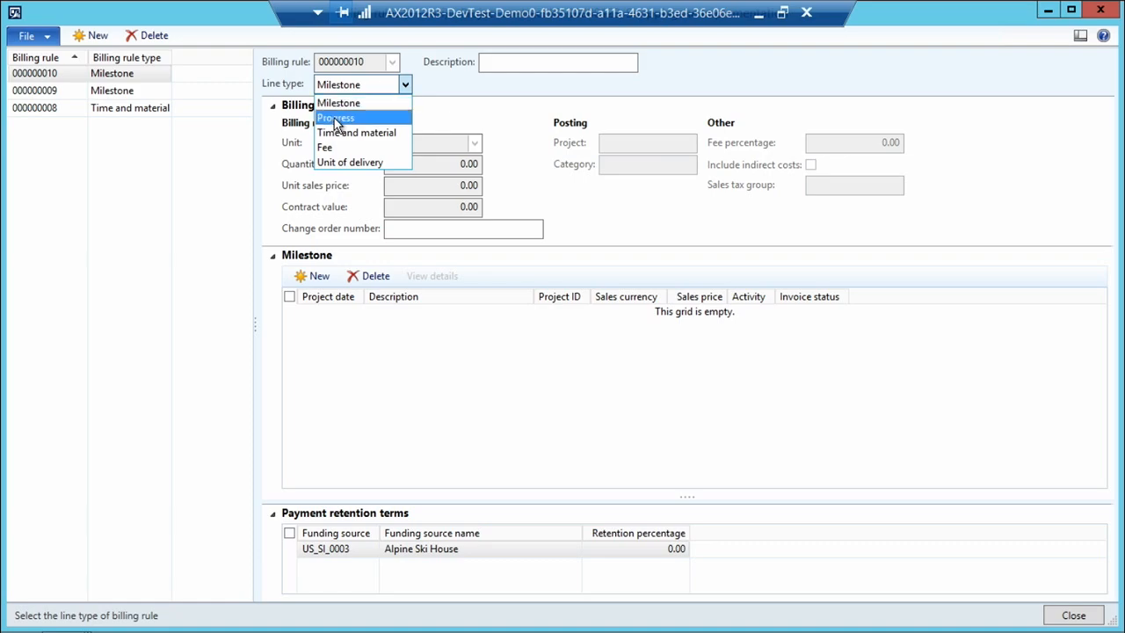
left_click(334, 118)
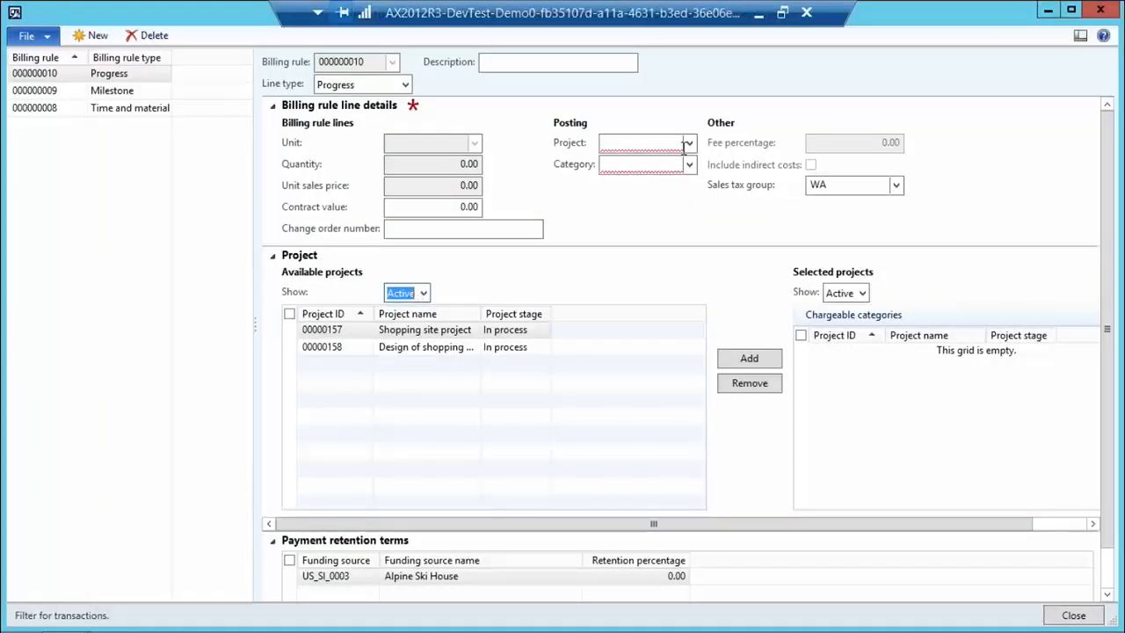
left_click(646, 143)
left_click(689, 142)
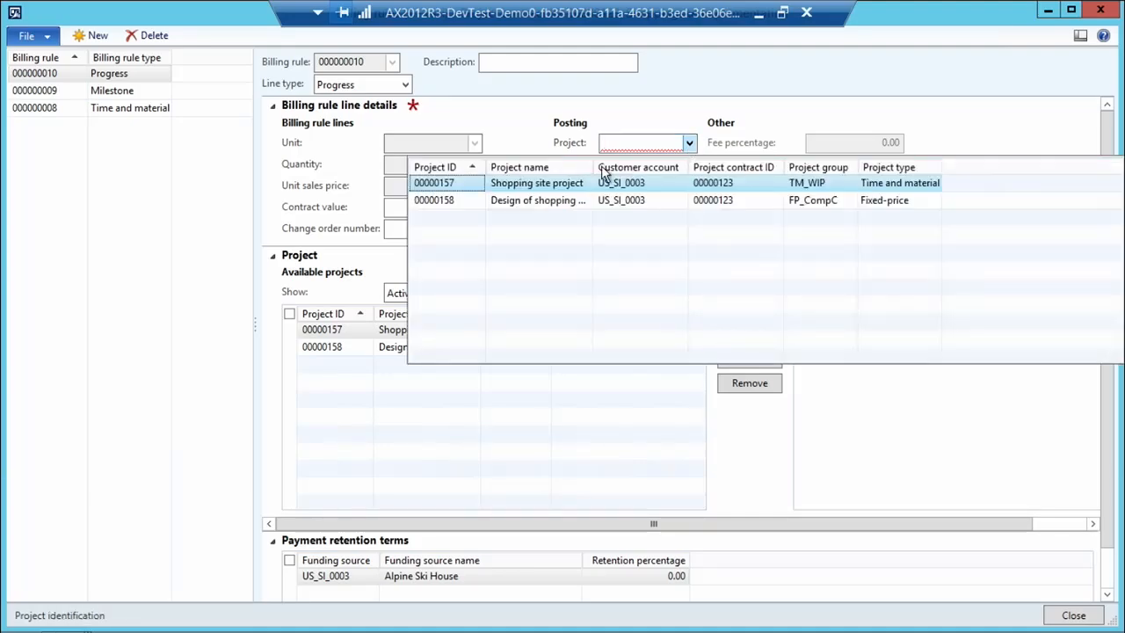
left_click(524, 202)
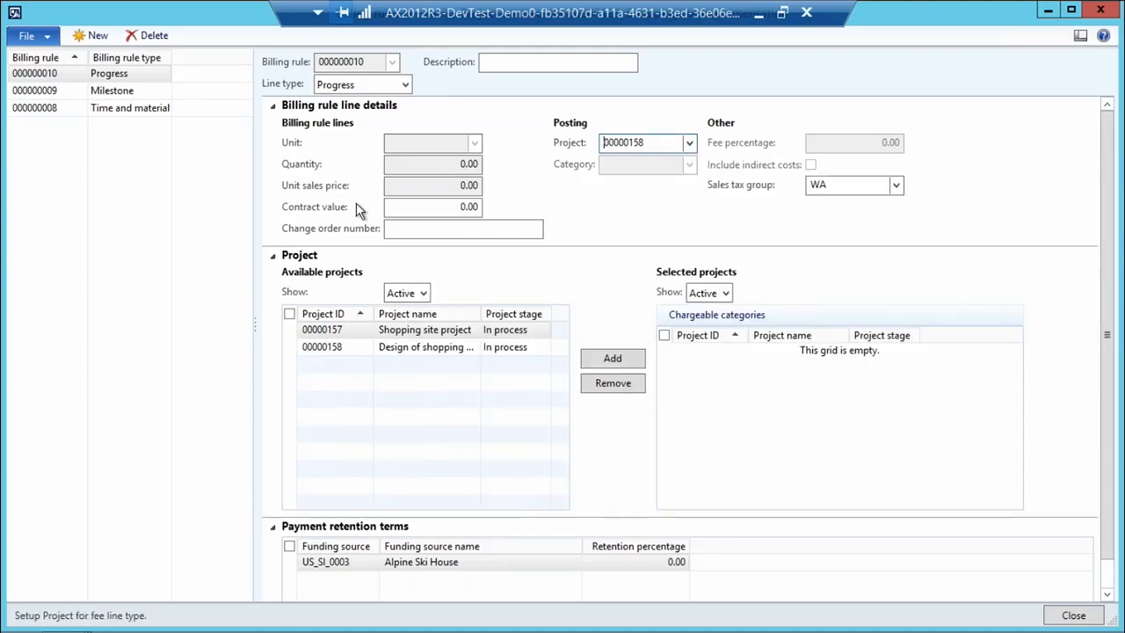
Give the Progress billing rule a contract value of 15,000.00 and the description Design of the database.
left_click(460, 208)
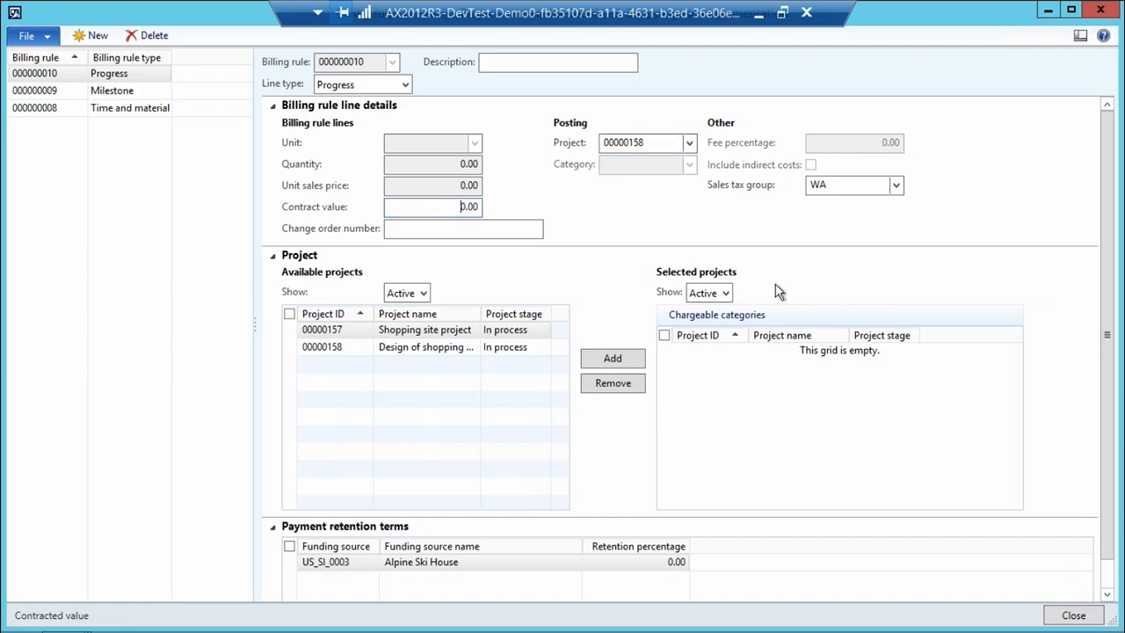
type("1500")
left_click(489, 63)
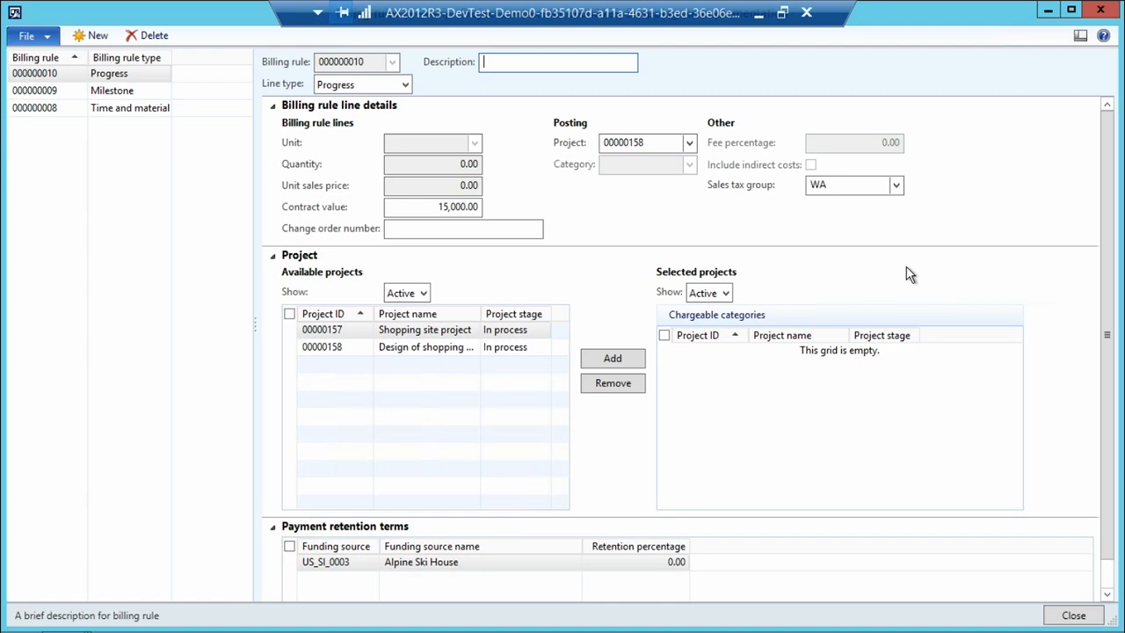
type("Design of the databased")
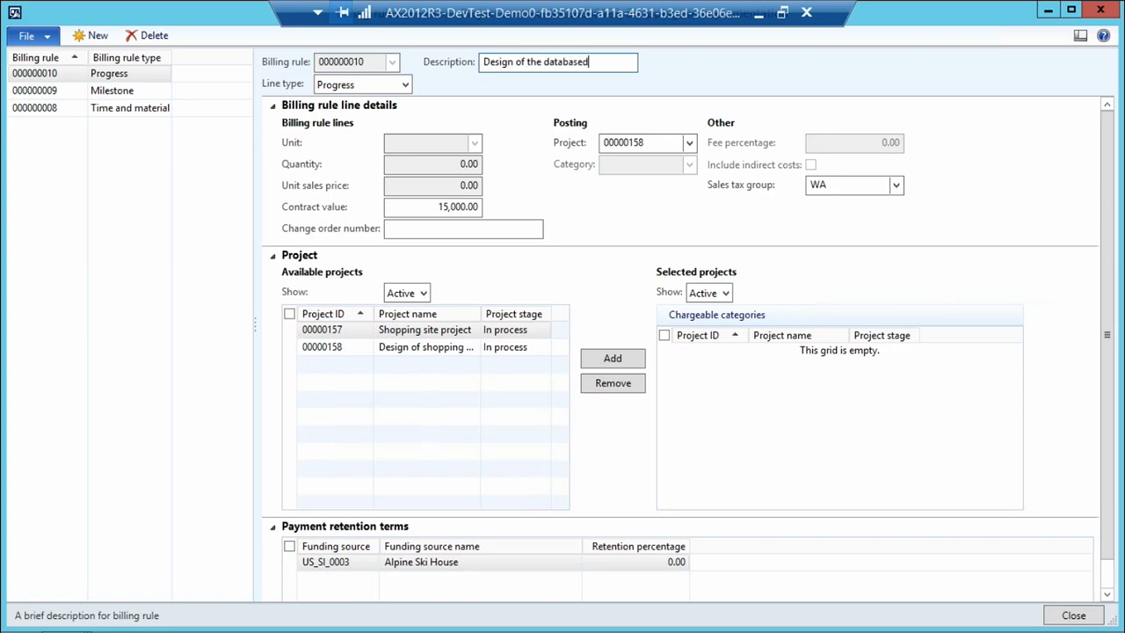
key("BackSpace")
Create another billing rule with the line type Unit of delivery and the description Training sessions.
left_click(89, 35)
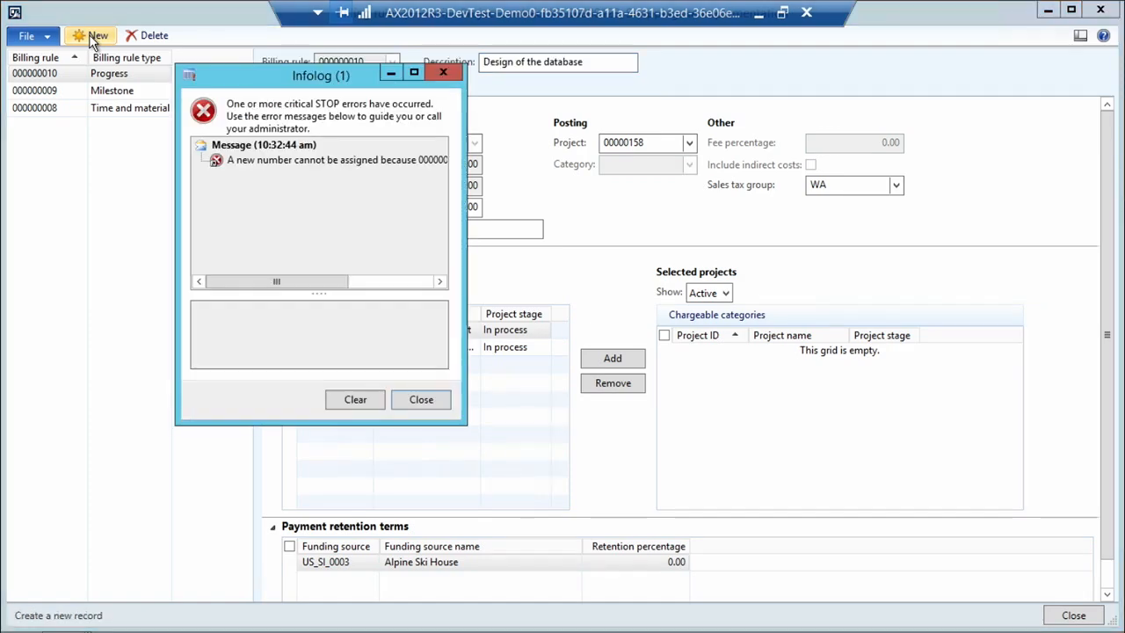
left_click(422, 399)
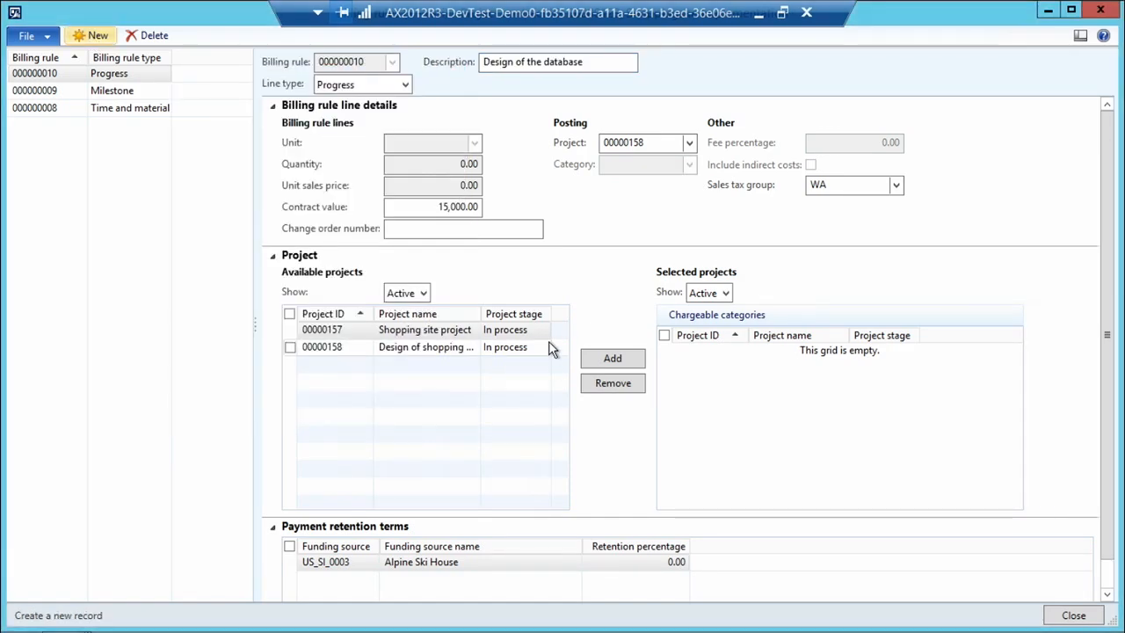
left_click(88, 39)
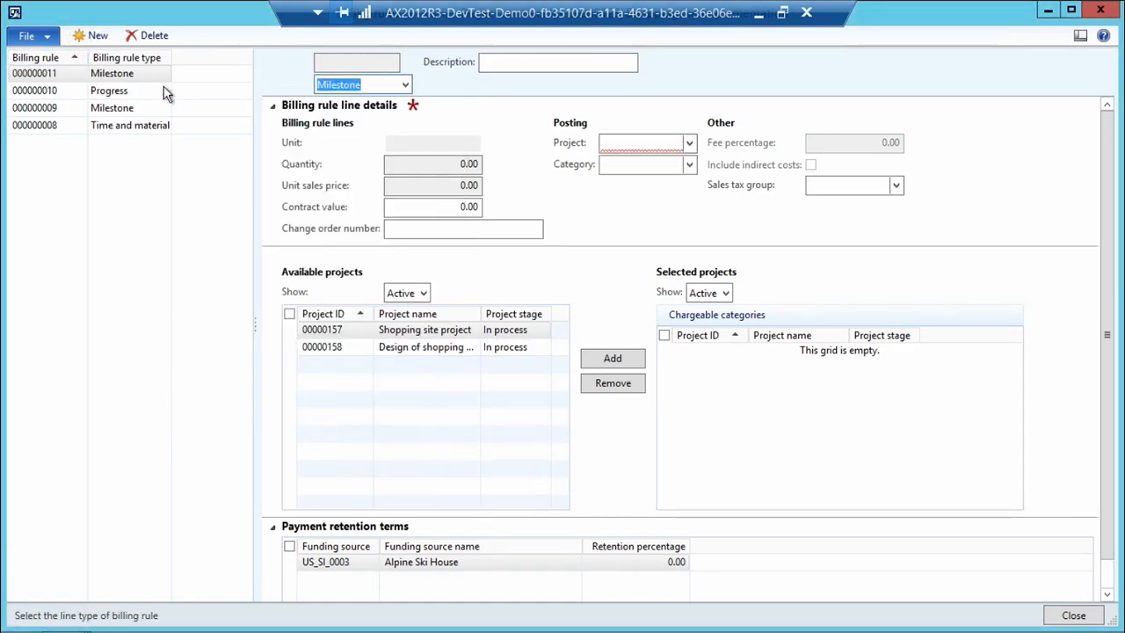
left_click(406, 83)
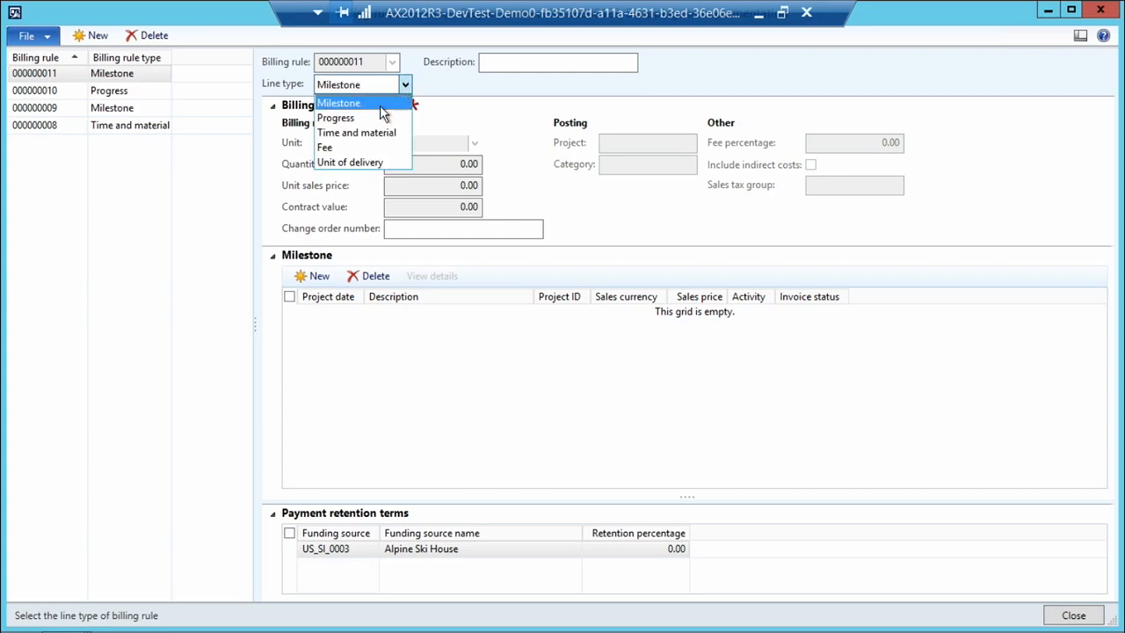
left_click(367, 163)
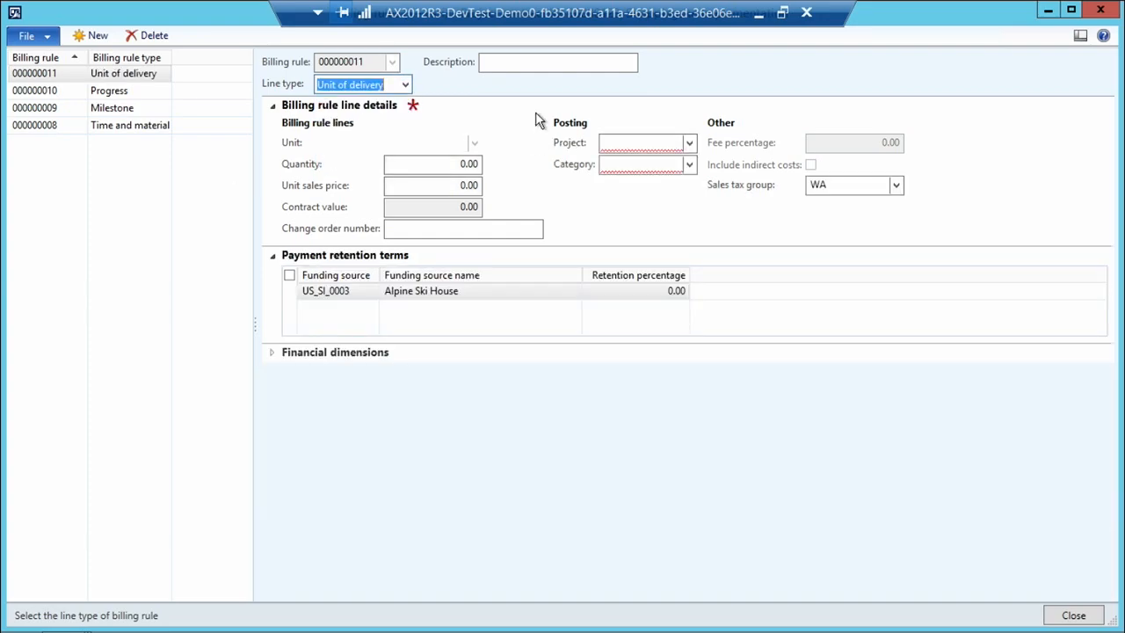
left_click(503, 62)
type("Training session")
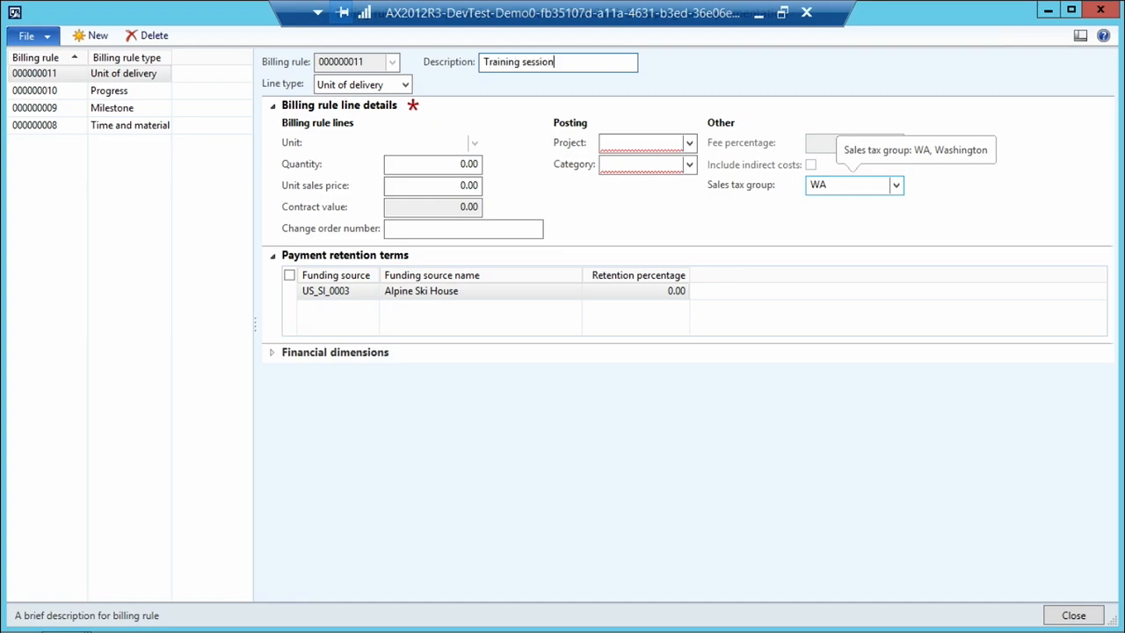
type("a")
key("BackSpace")
type("s")
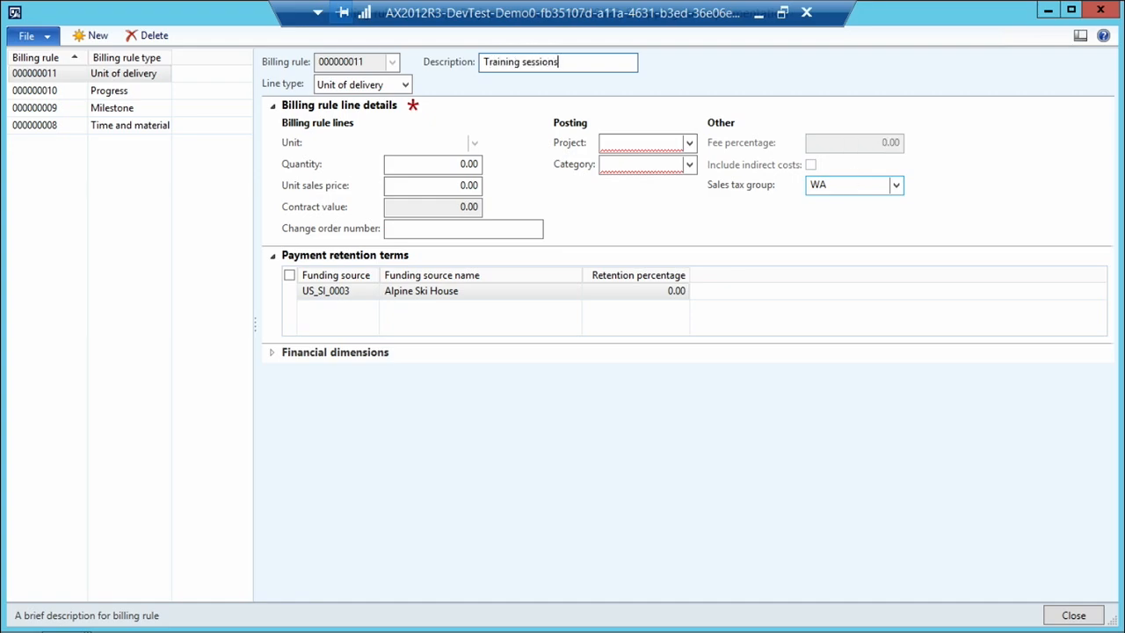
Set the Training sessions rule's unit to ea, quantity to 3.00 and unit sales price to 1,500.00.
key("Tab")
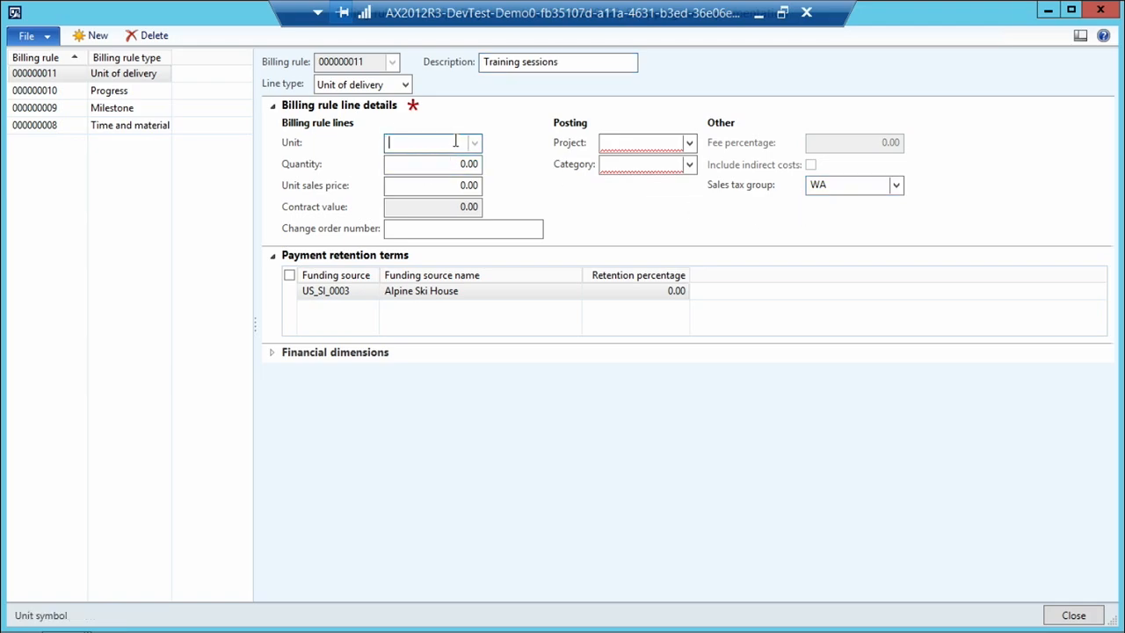
type("ea")
key("Tab")
type("3")
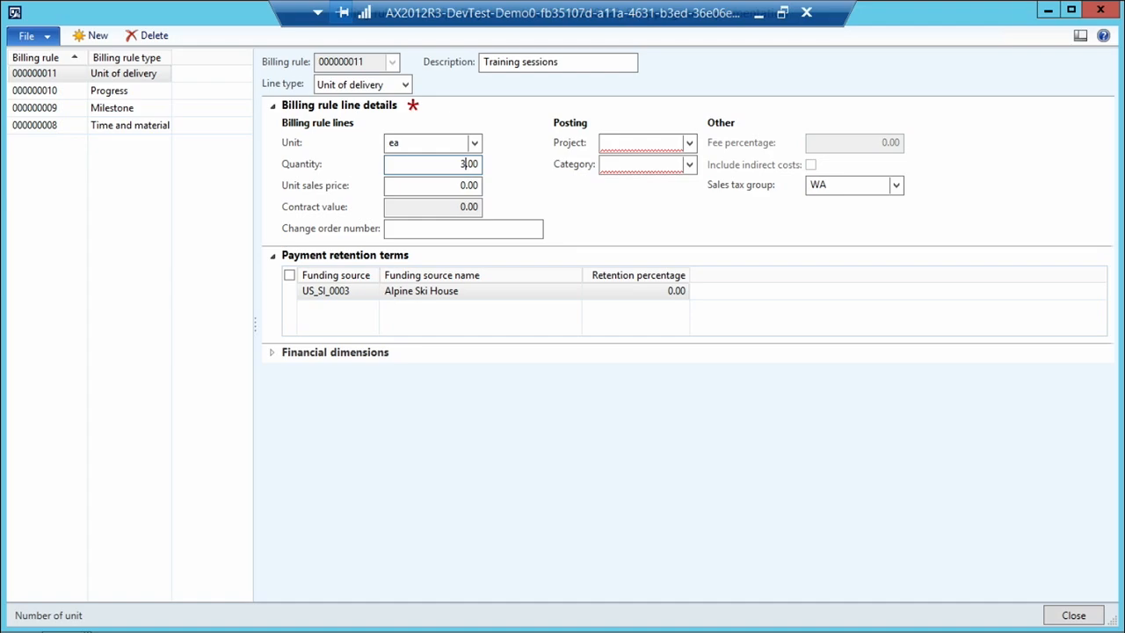
key("Tab")
type("1500")
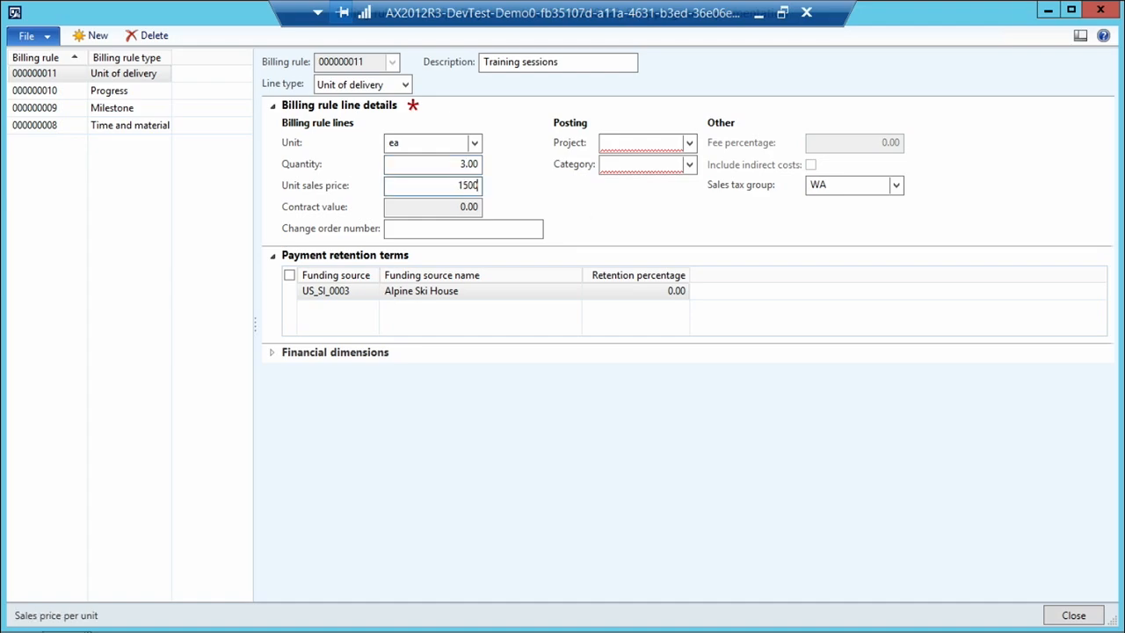
key("Tab")
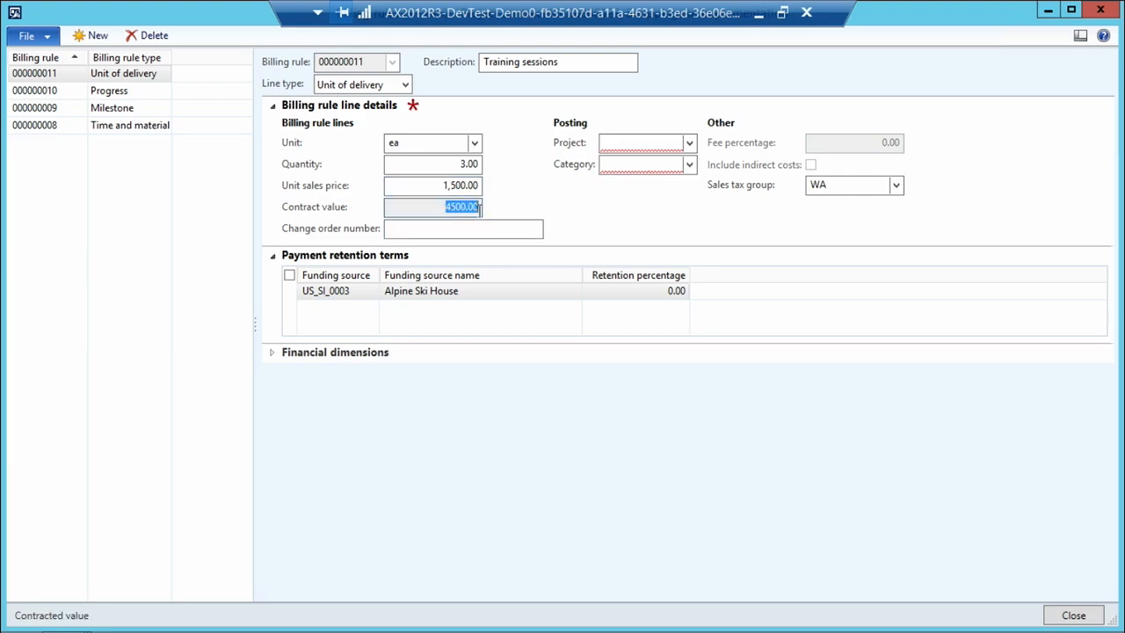
Set the Training sessions rule's posting project to Design of shopping site and return to the contract.
left_click(689, 142)
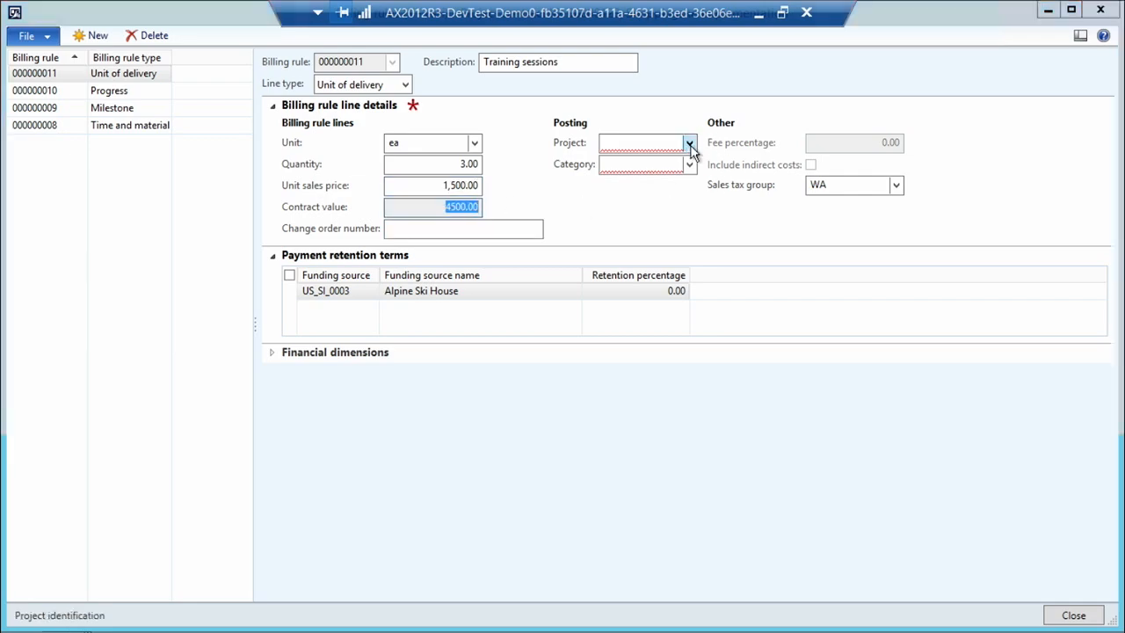
left_click(563, 205)
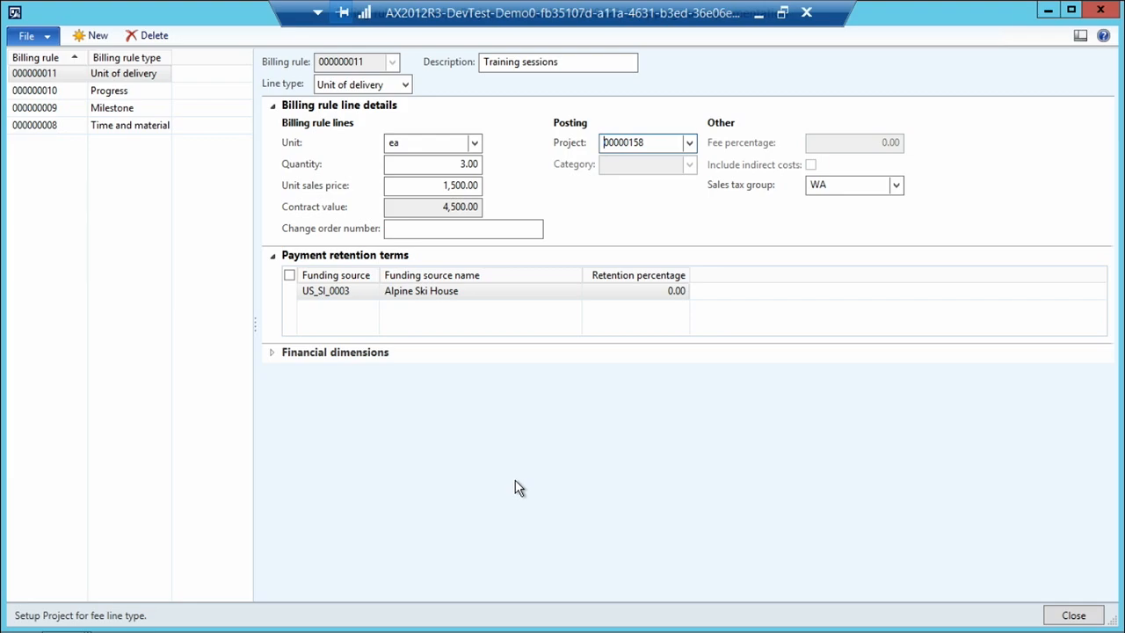
left_click(1073, 615)
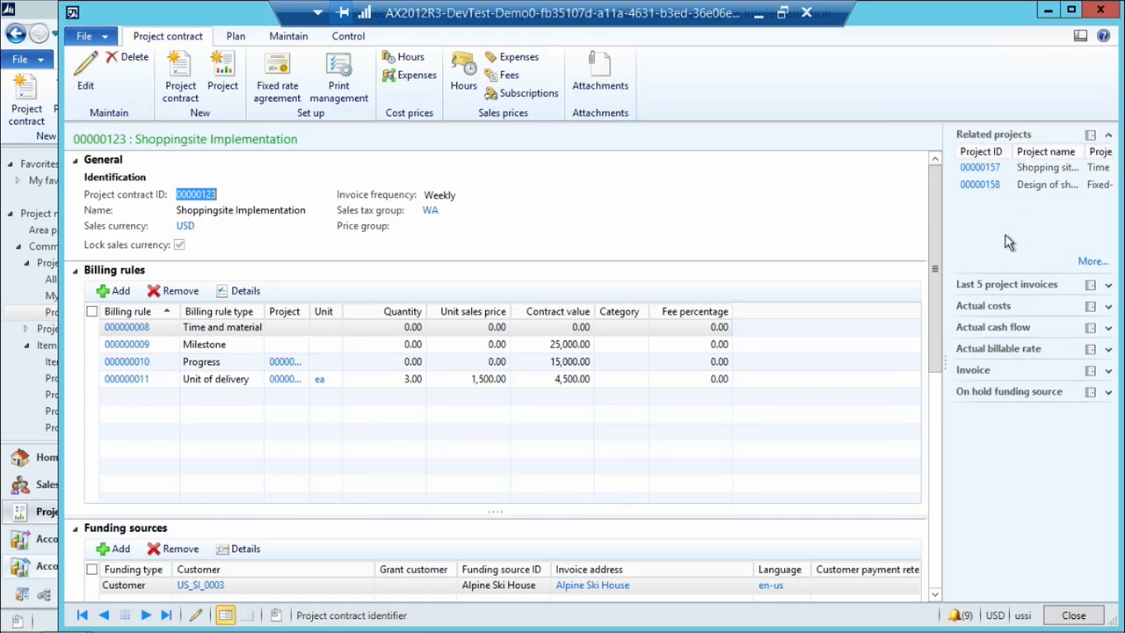
Review the contract status and the update options for the Progress, Unit of delivery and Milestone rules, and return to the contract.
left_click(287, 37)
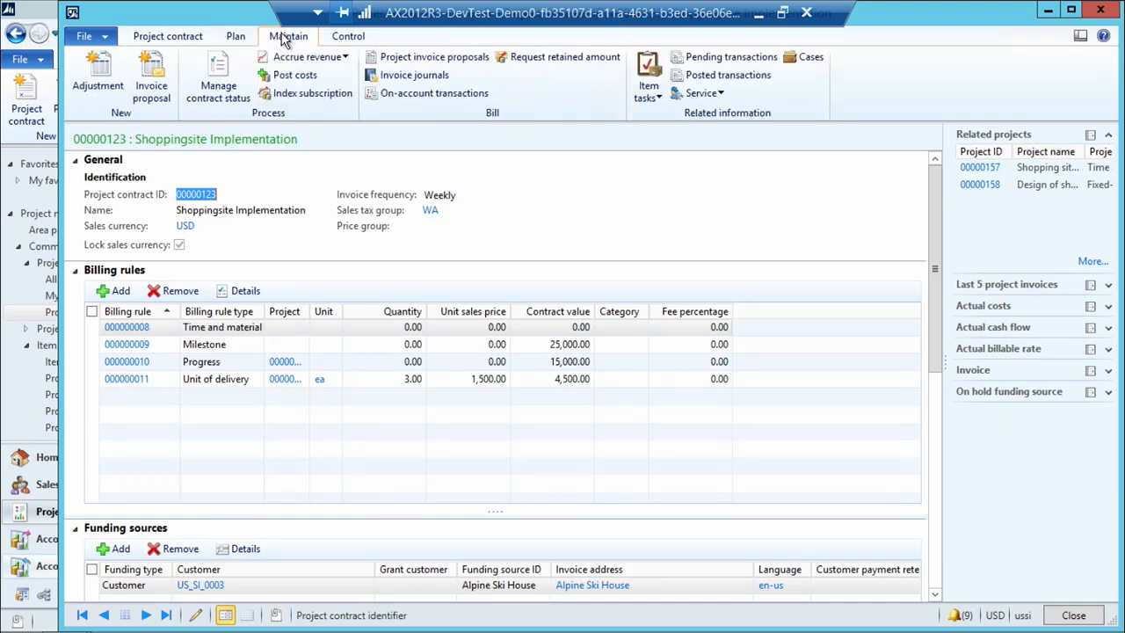
left_click(219, 95)
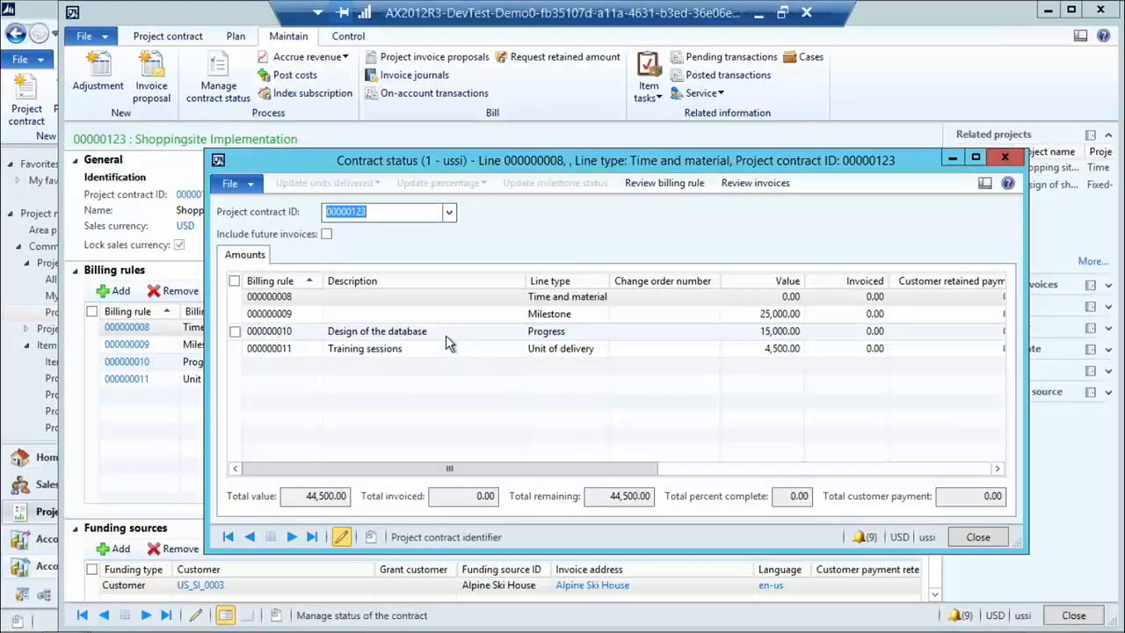
left_click(378, 331)
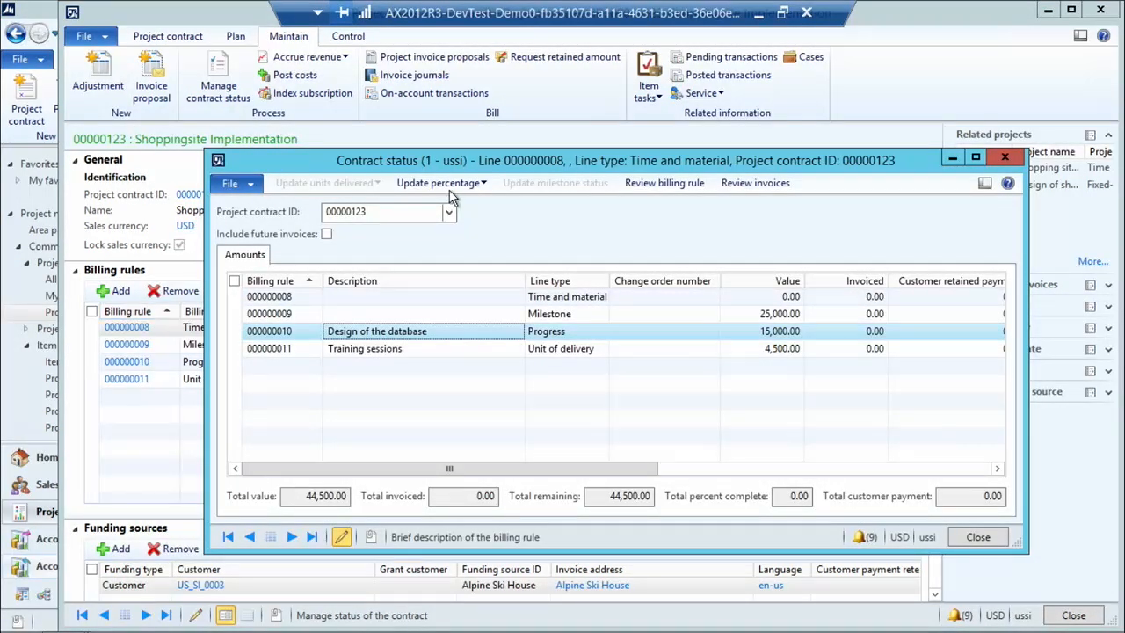
left_click(409, 349)
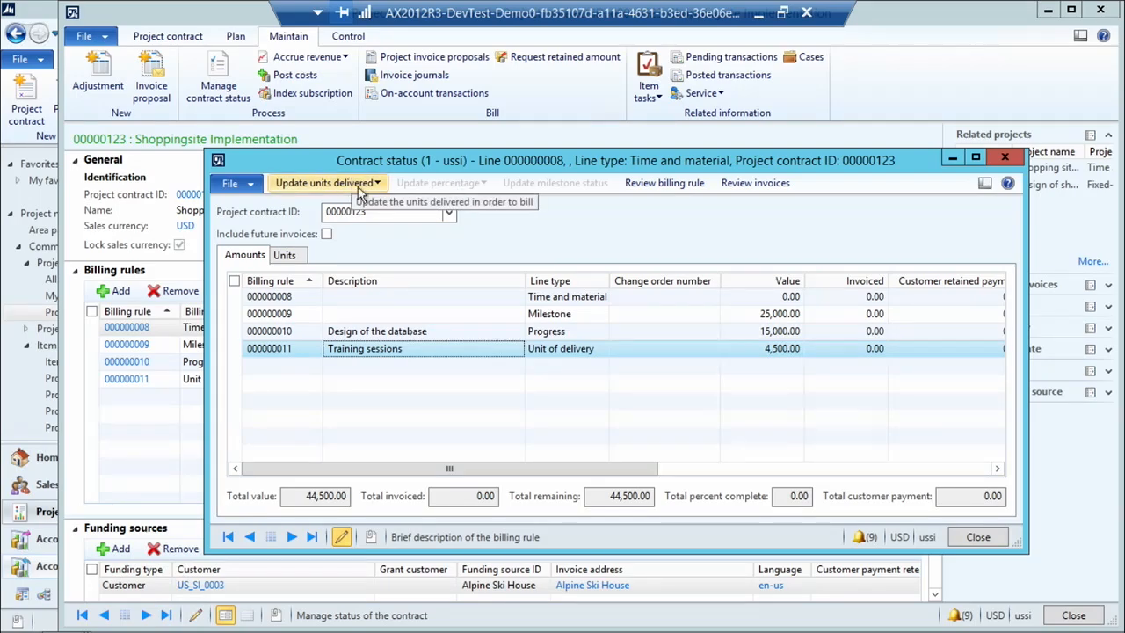
left_click(403, 313)
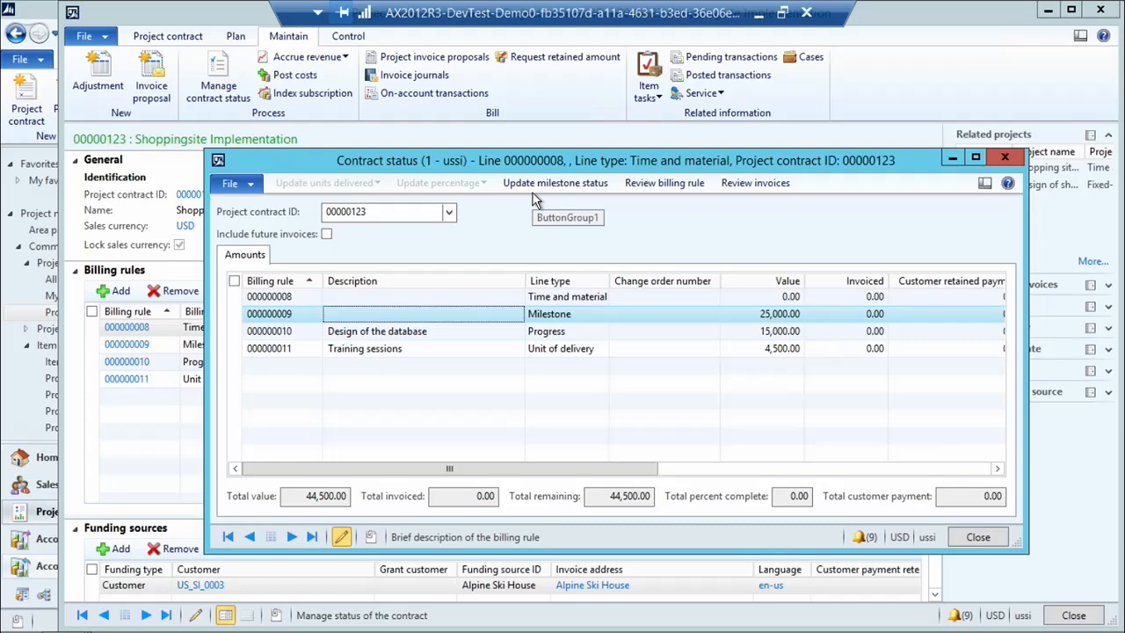
left_click(990, 537)
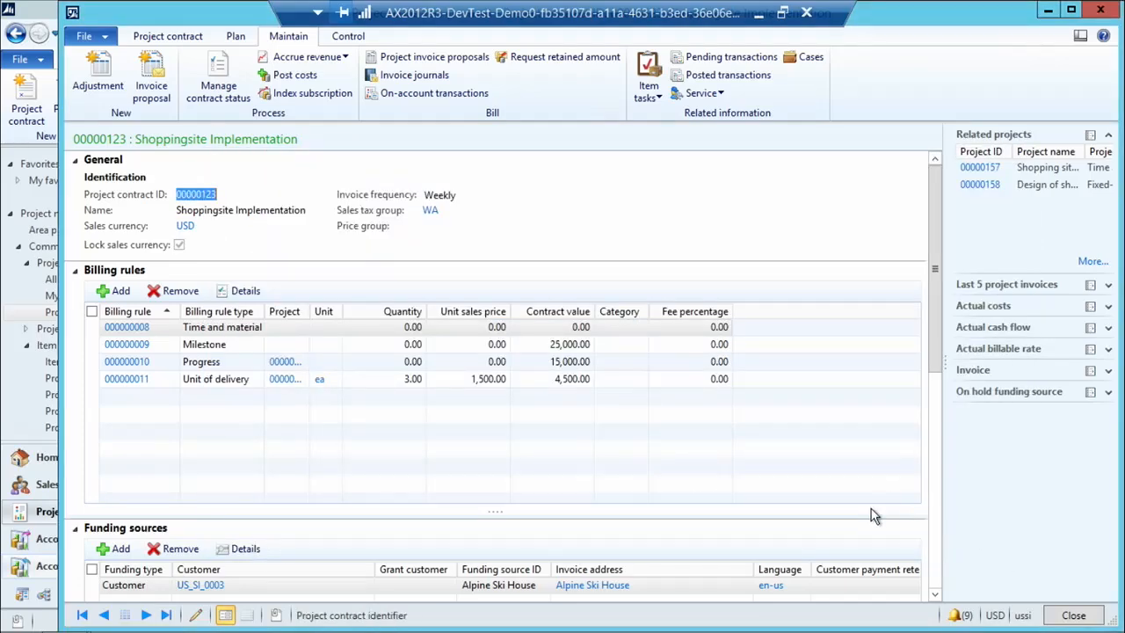